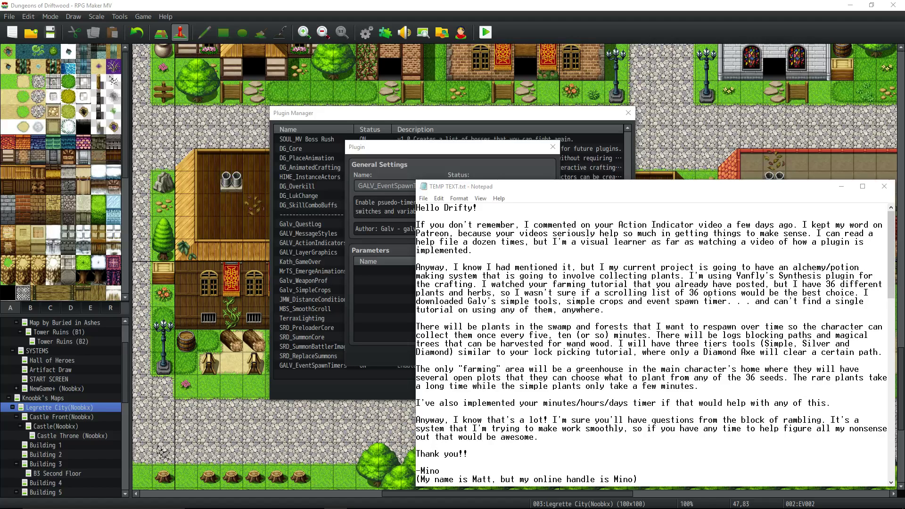
- Set the notes aside and open the GALV_EventSpawnTimers help to read the doTimer and setSpawn sections
drag(536, 190, 527, 213)
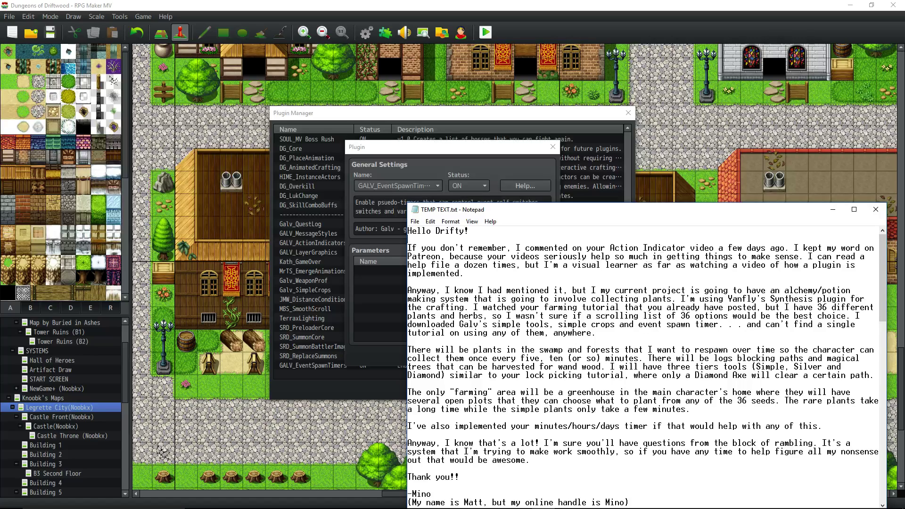
click(831, 211)
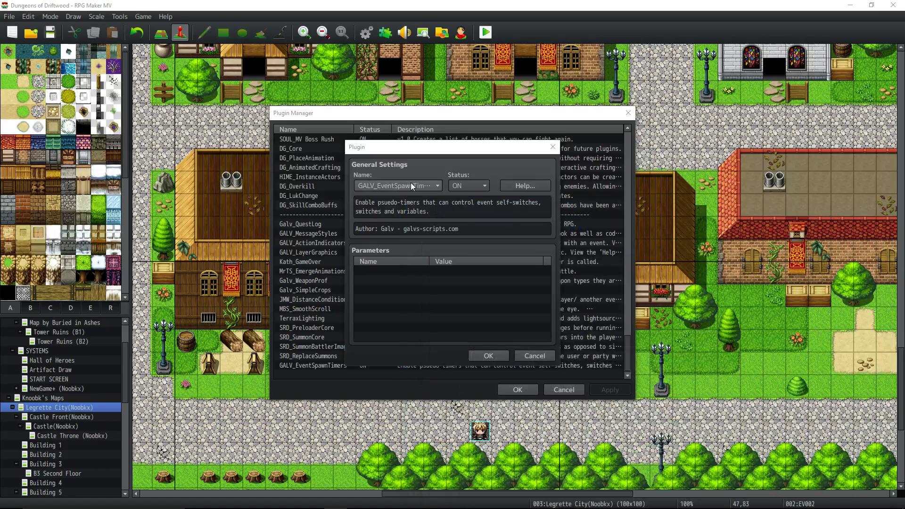
click(535, 186)
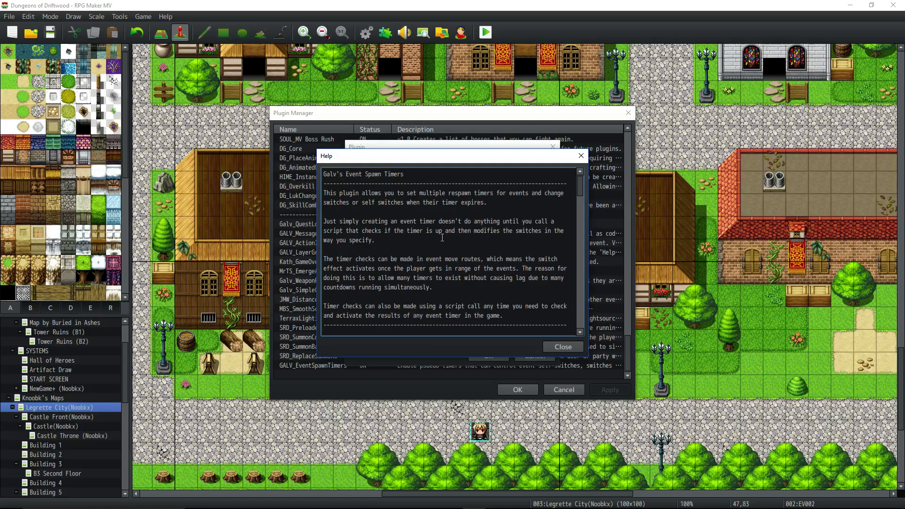
scroll(442, 238, down, 4)
scroll(441, 236, up, 4)
scroll(405, 208, down, 5)
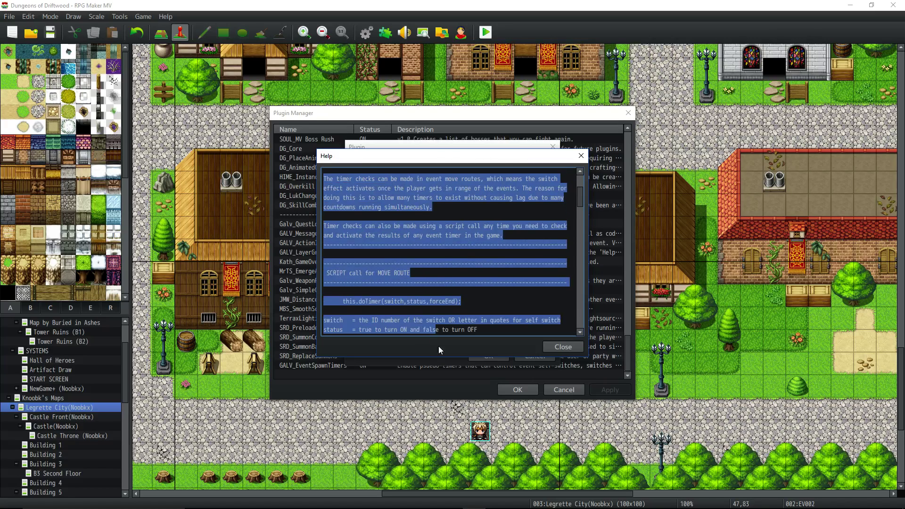
scroll(439, 230, down, 1)
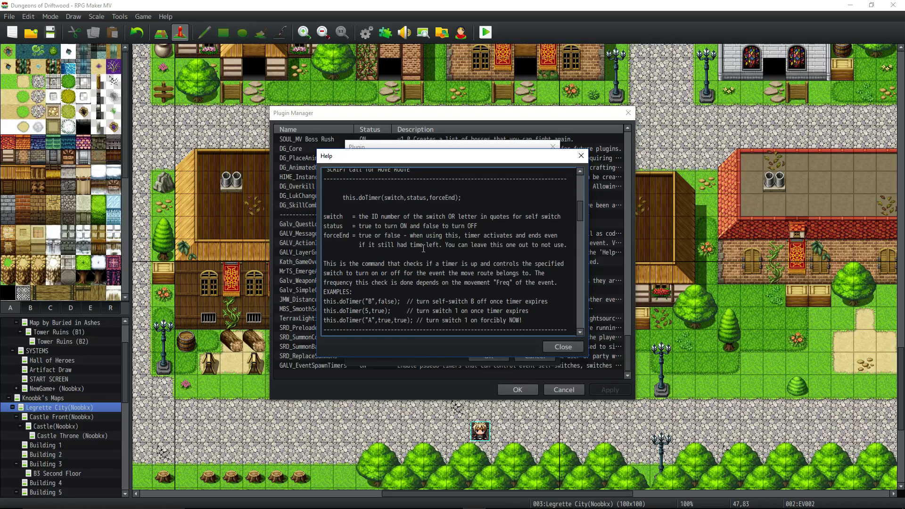
- Finish reviewing the help text, then close the help and the plugin settings dialog
scroll(417, 252, up, 2)
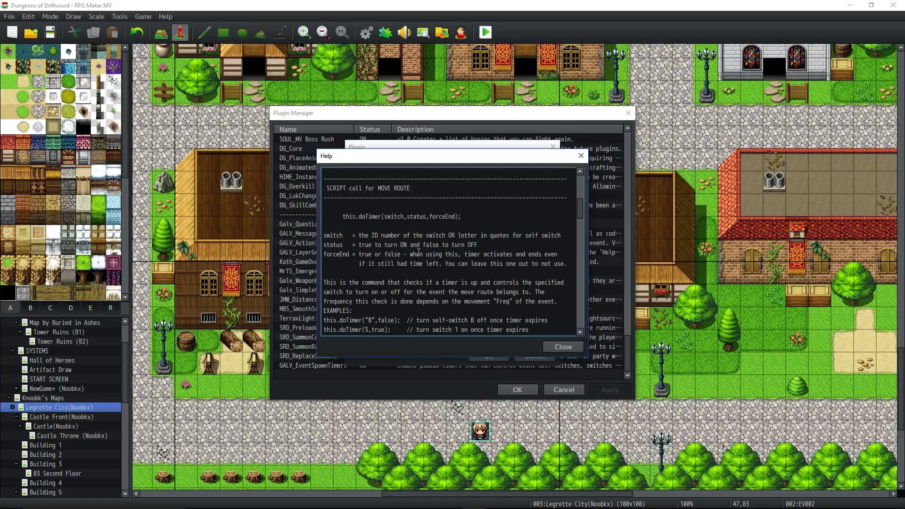
drag(423, 207, 337, 187)
click(418, 206)
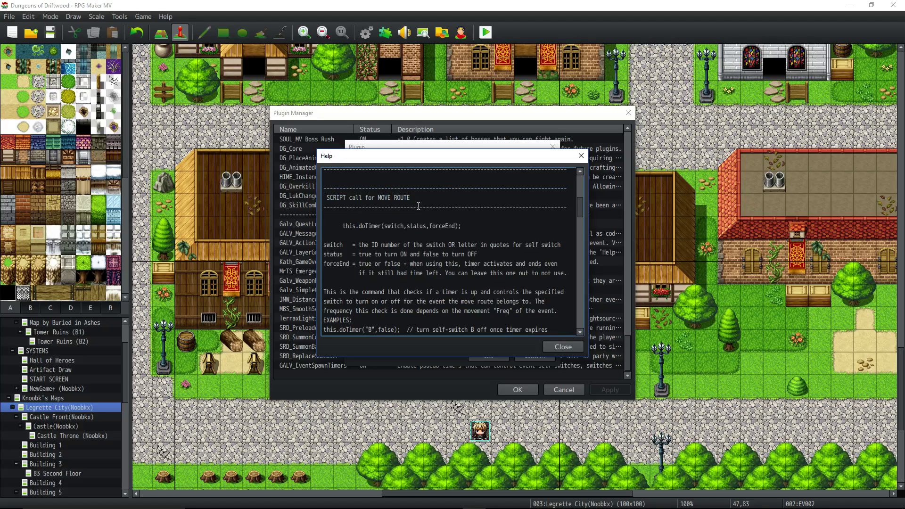
scroll(418, 206, down, 6)
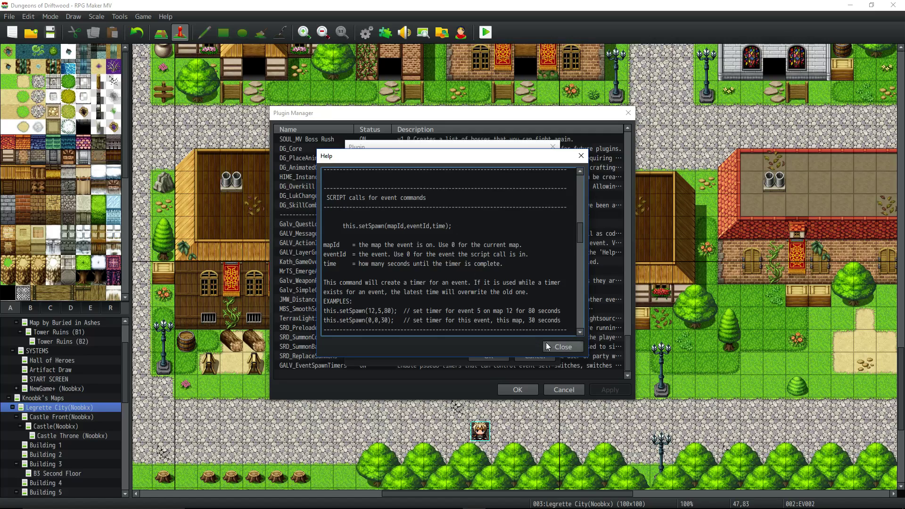
click(563, 346)
click(485, 353)
- Close Plugin Manager, start a playtest, and harvest the grape bush by choosing Yes
click(516, 389)
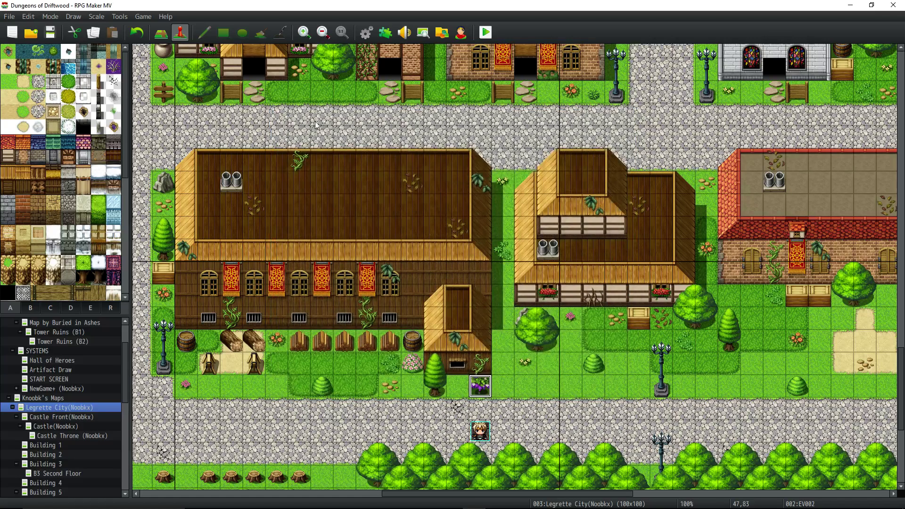
click(485, 33)
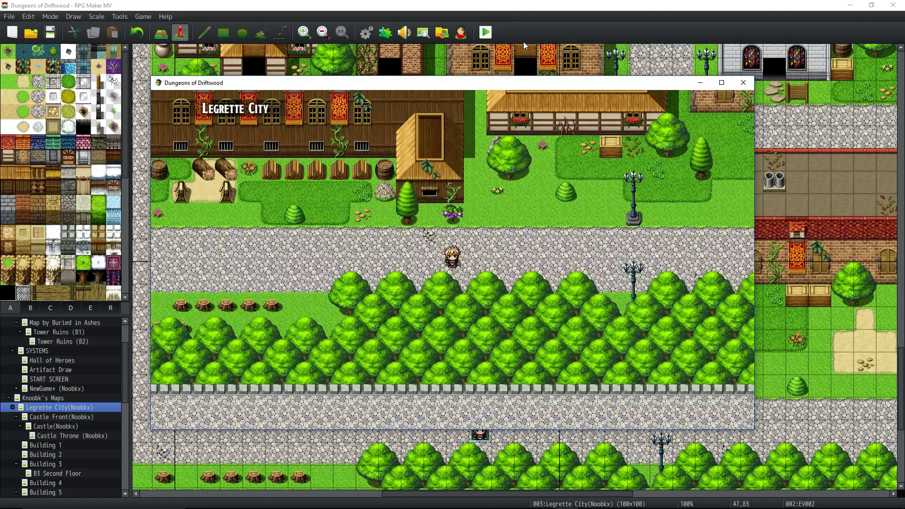
key(Up)
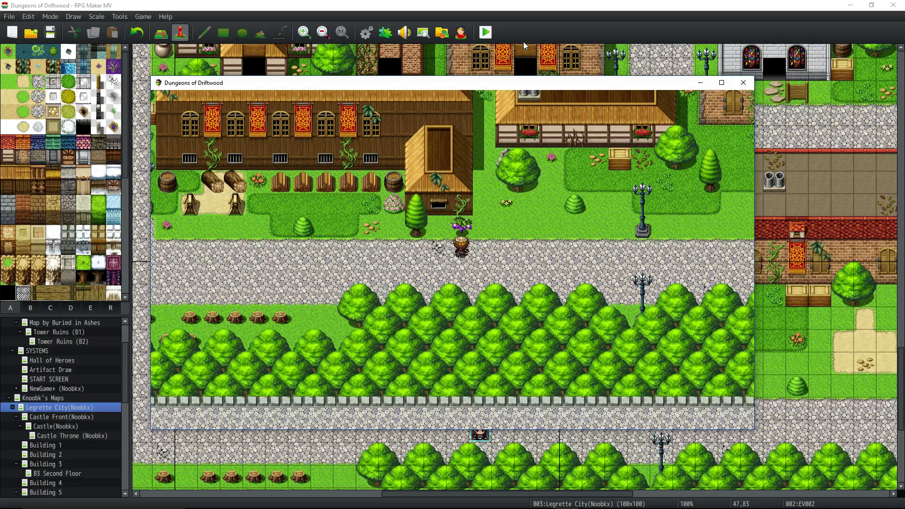
key(Return)
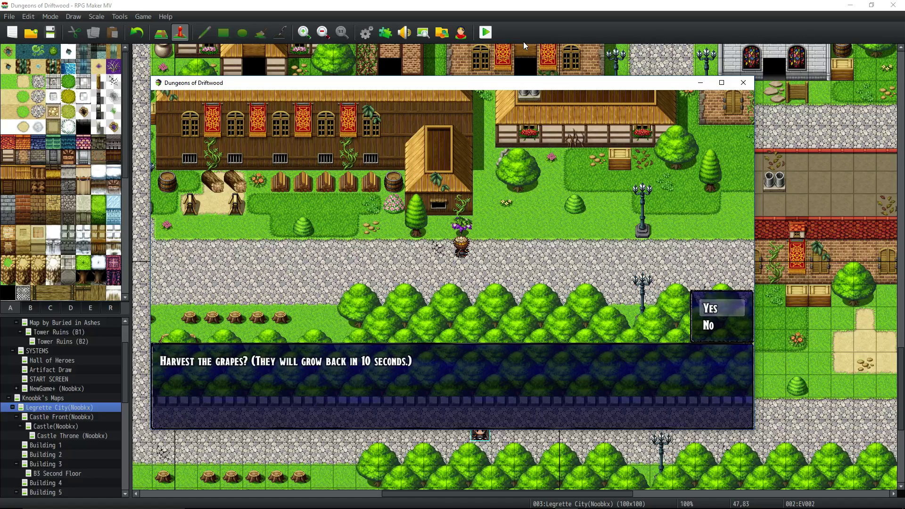
key(Return)
key(Return)
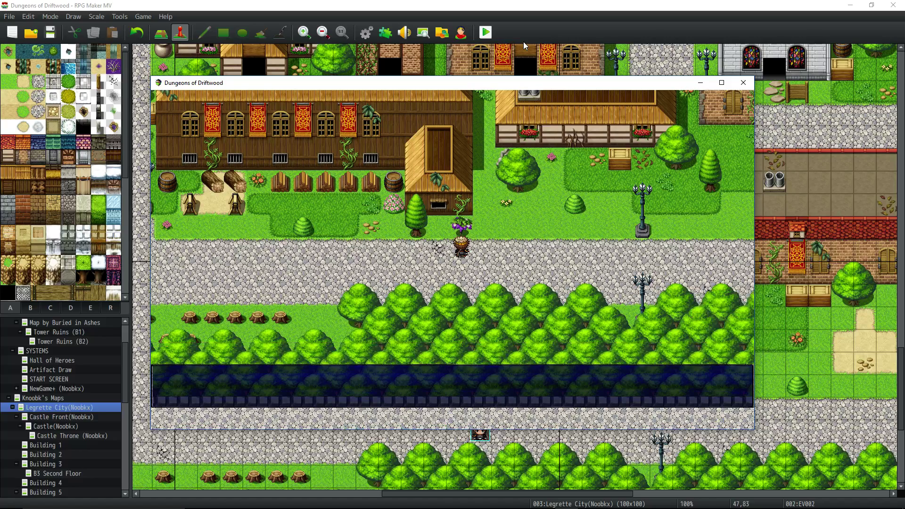
- Walk around until the grapes regrow after 10 seconds, then interact with the bush again
key(Up)
key(Left)
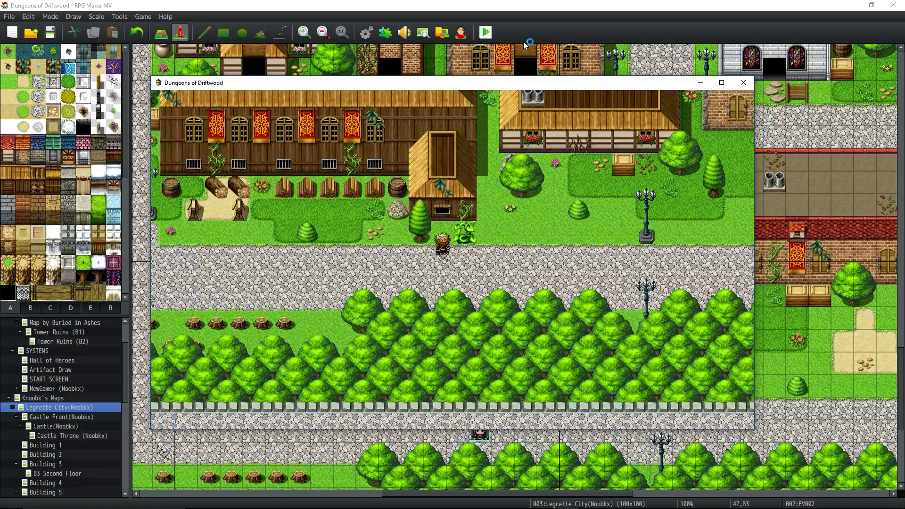
key(Down)
key(Up)
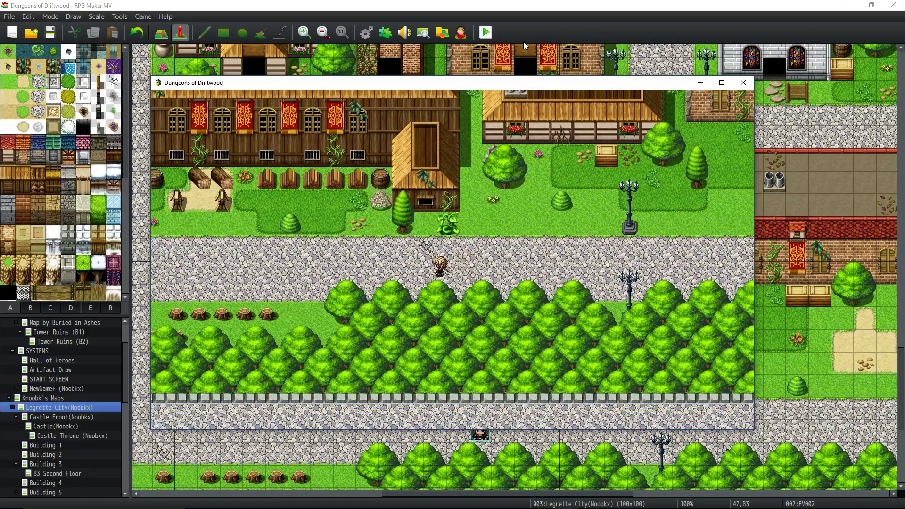
key(Down)
key(Left)
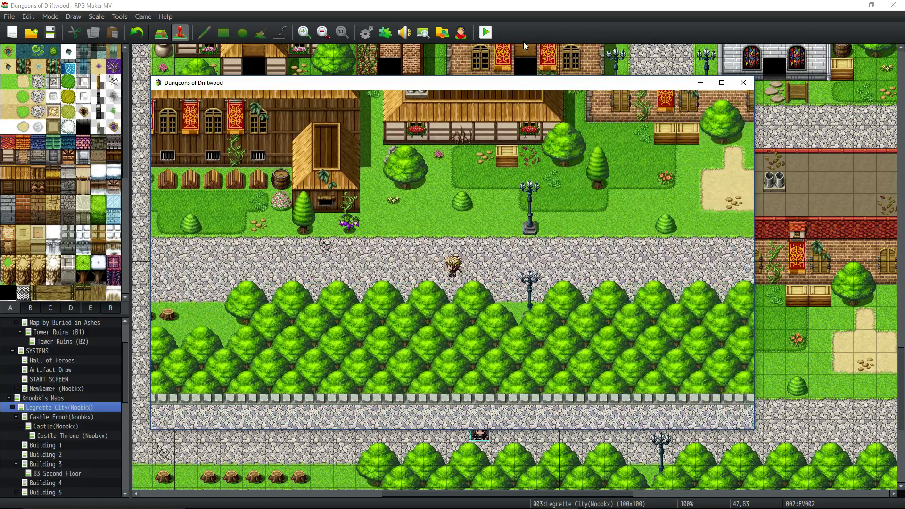
key(Right)
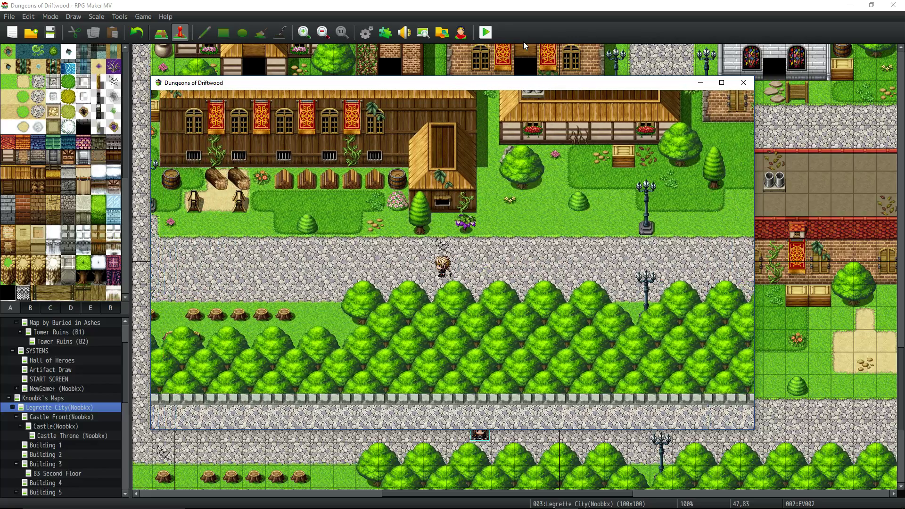
key(Left)
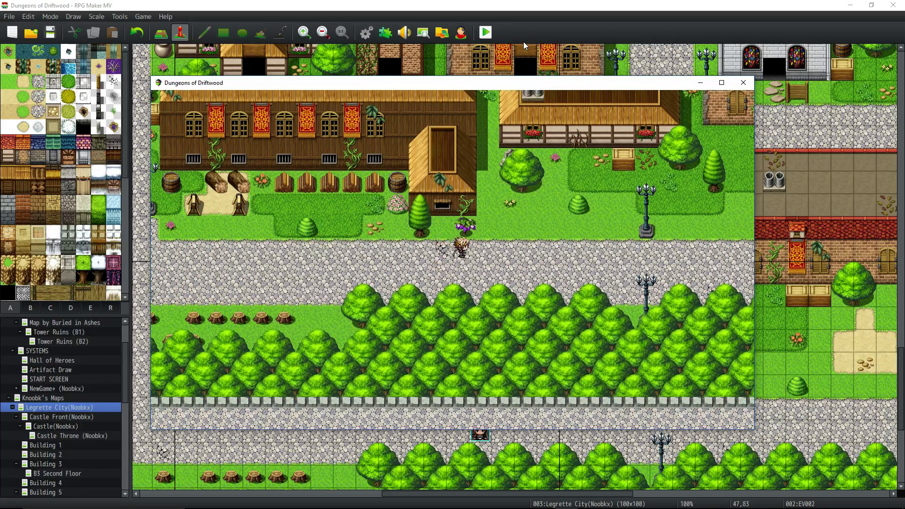
key(Up)
key(Down)
key(Right)
key(Right)
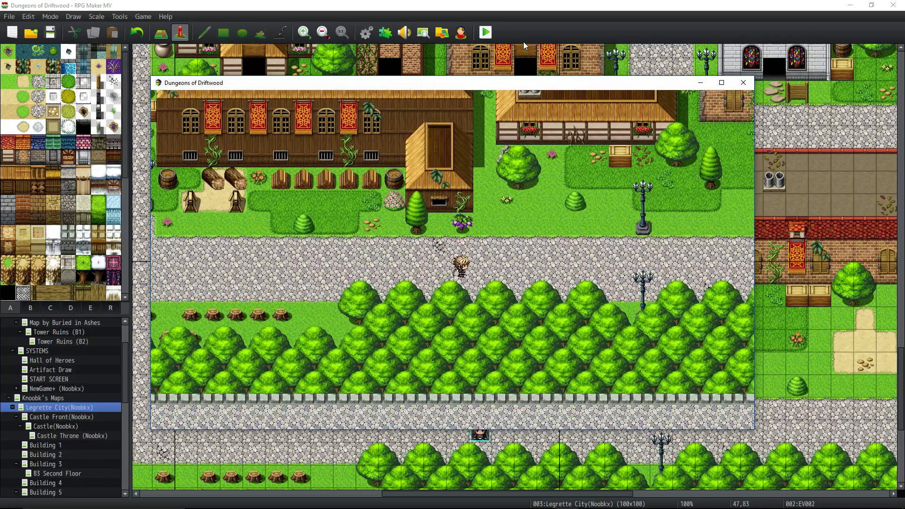
key(Up)
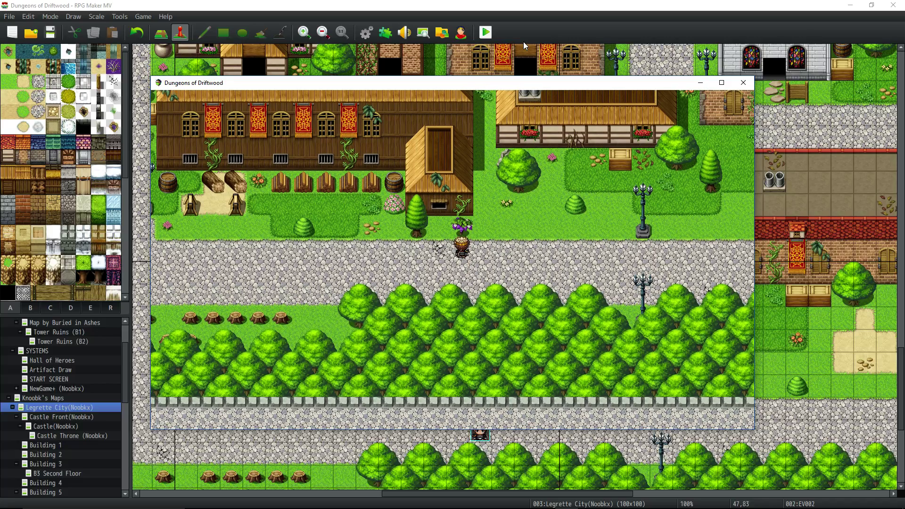
key(Return)
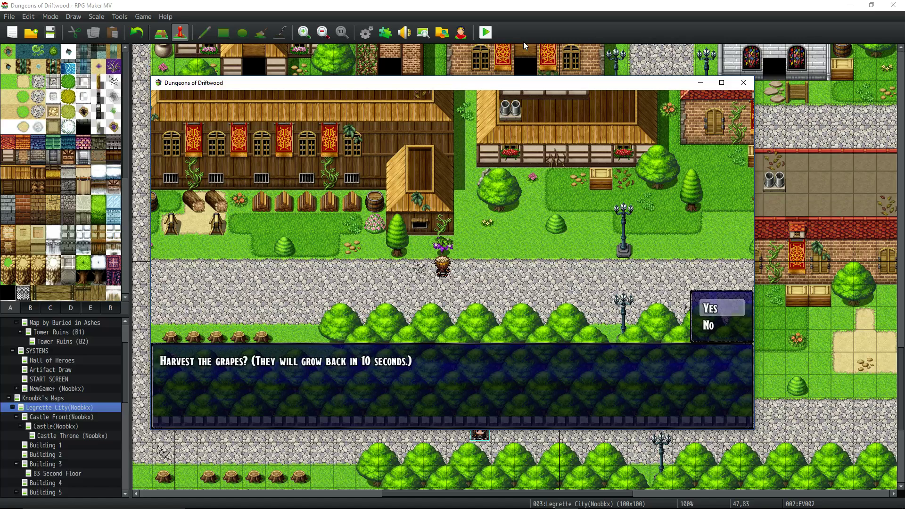
- Harvest the regrown grapes and walk away while they grow back
key(Return)
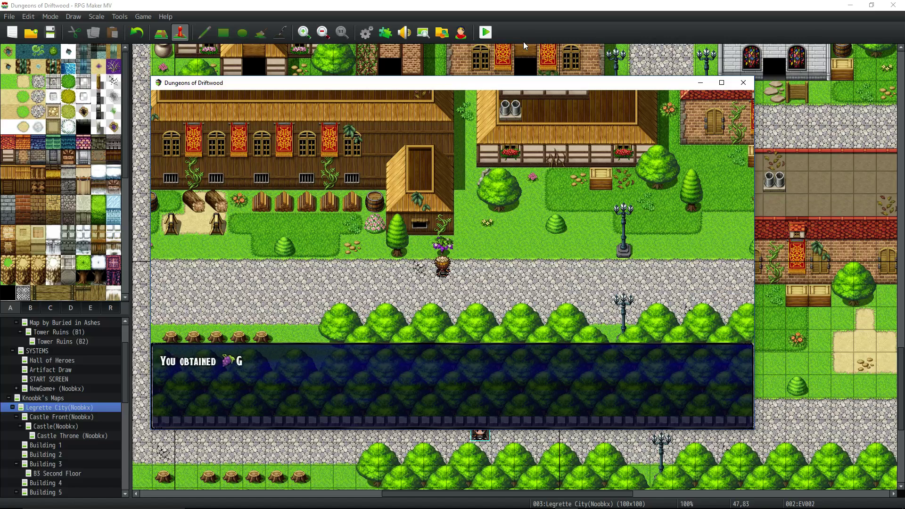
key(Return)
key(Right)
key(Up)
key(Up)
key(Up)
key(Up)
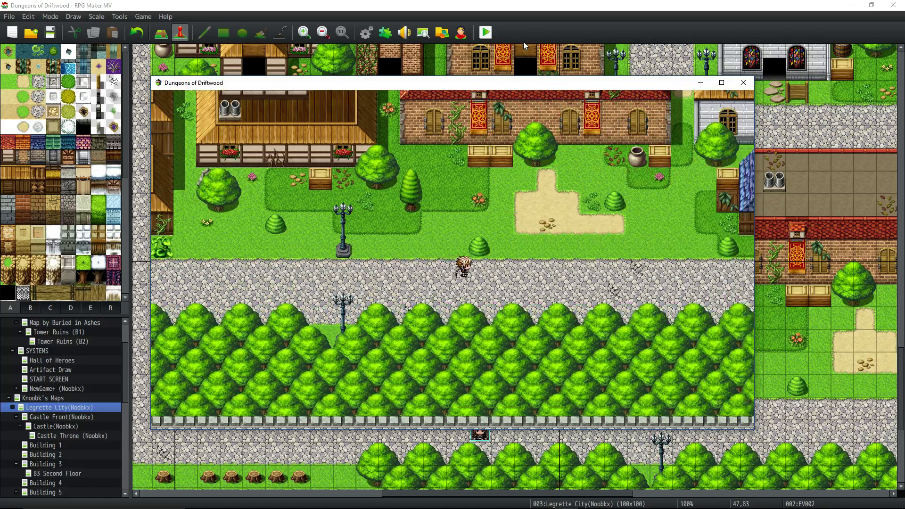
key(Left)
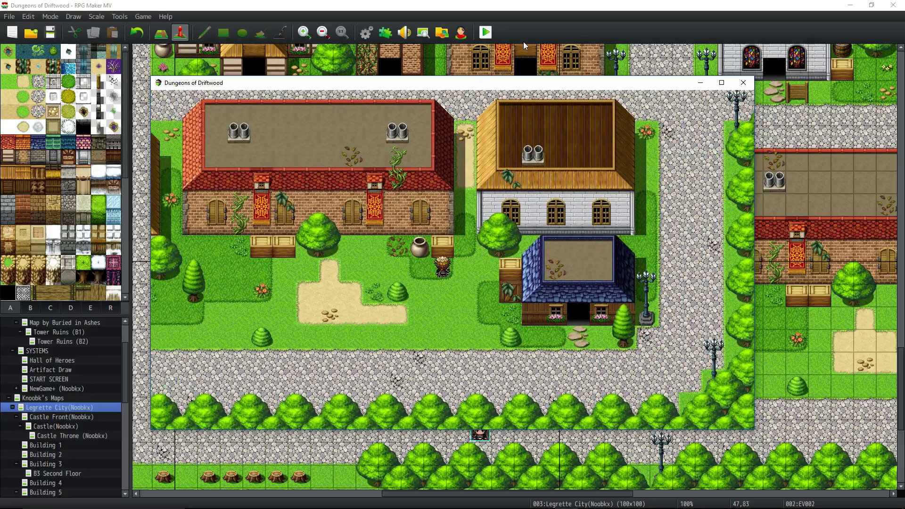
key(Down)
key(Down)
key(Down)
key(Down)
key(Down)
- Harvest the bush a third time, then open the game menu to check the Grapes ×3
key(Up)
key(Up)
key(Left)
key(Left)
key(Left)
key(Left)
key(Left)
key(Left)
key(Left)
key(Left)
key(Left)
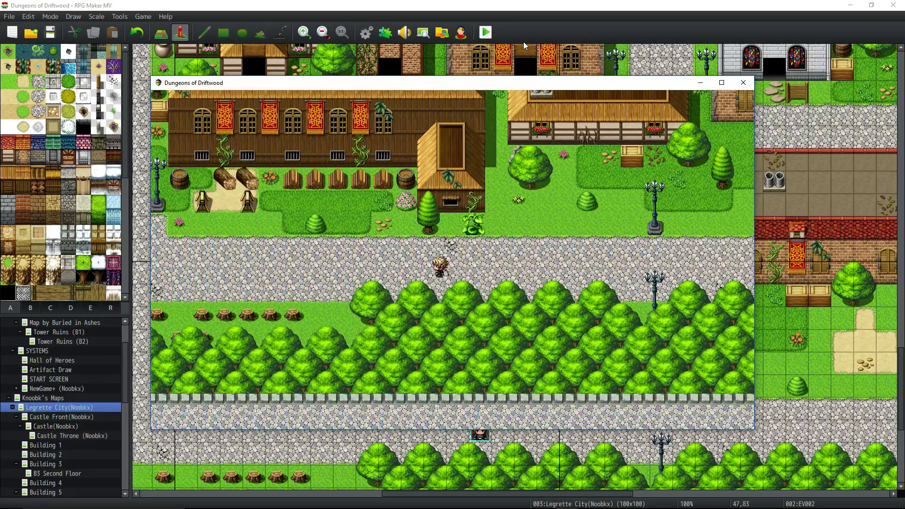
key(Right)
key(Return)
key(Return)
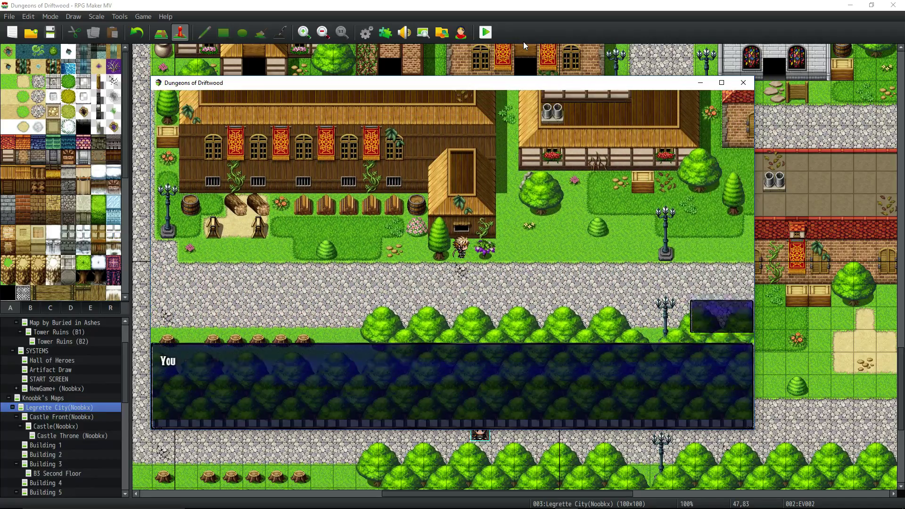
key(Return)
key(Down)
key(Down)
key(Down)
key(Escape)
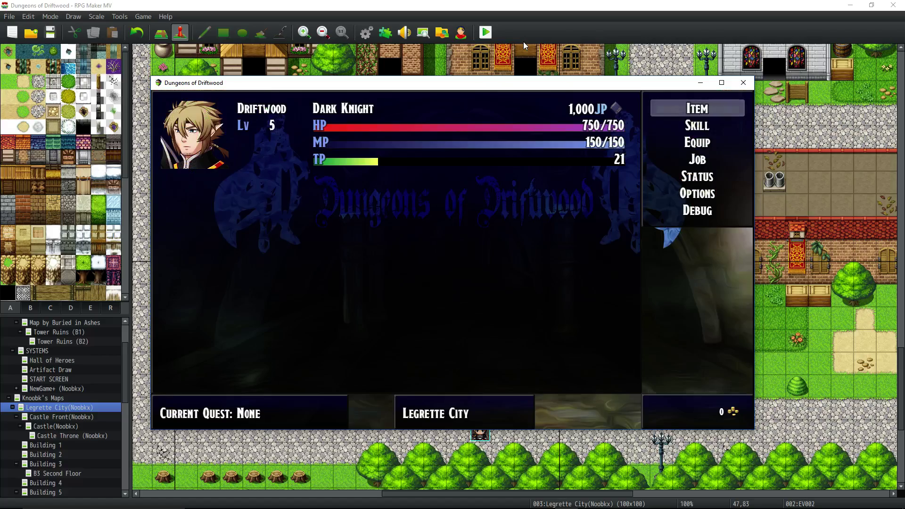
key(Return)
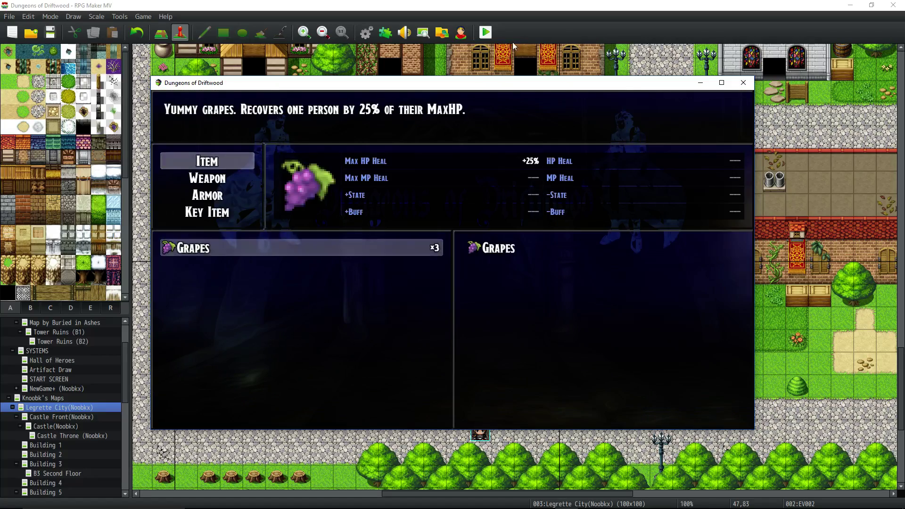
- Close the playtest, check the grape bush event, and open Plugin Manager to see GALV_SimpleCrops and GALV_EventSpawnTimers
click(743, 83)
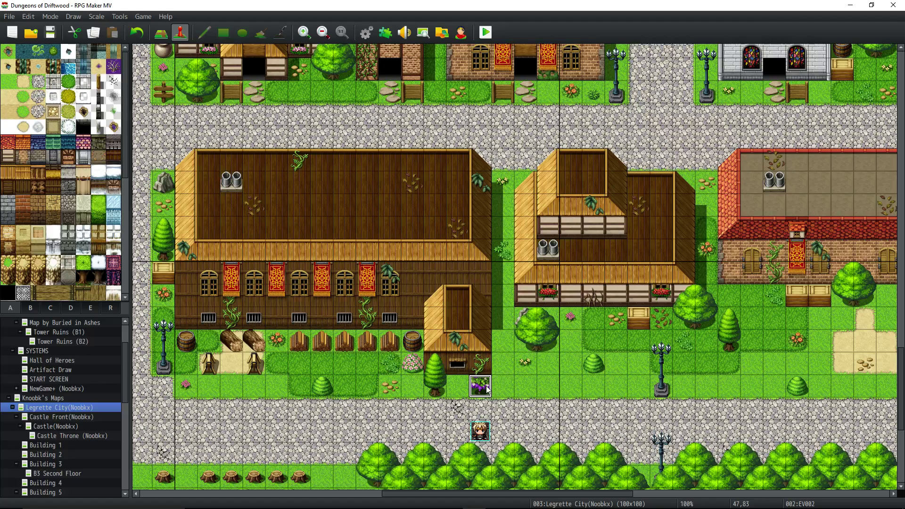
right_click(486, 385)
click(506, 389)
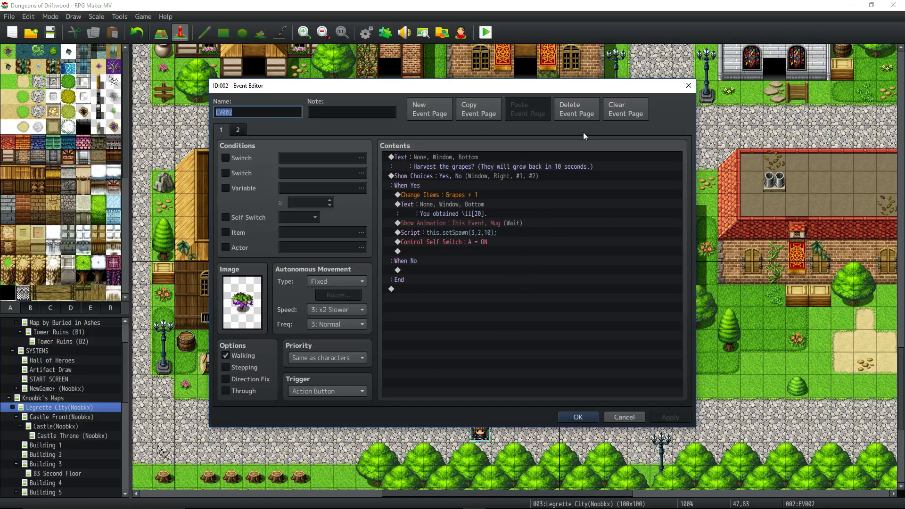
click(578, 416)
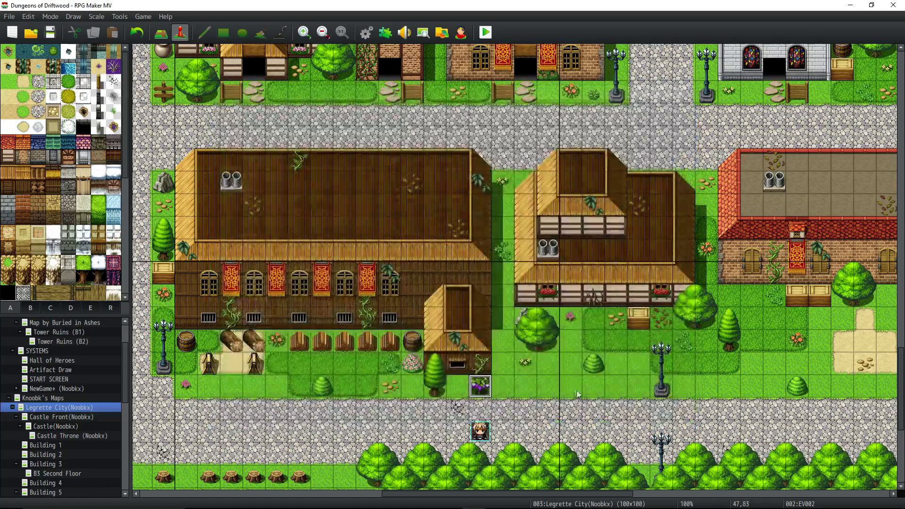
click(385, 32)
- Open the GALV_EventSpawnTimers settings and its help text, scrolling to the script commands
drag(627, 141, 624, 368)
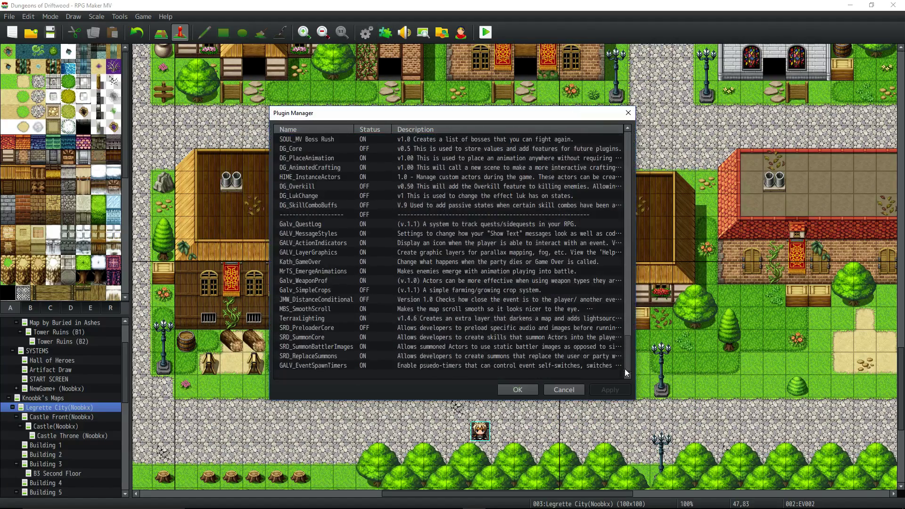
double_click(383, 366)
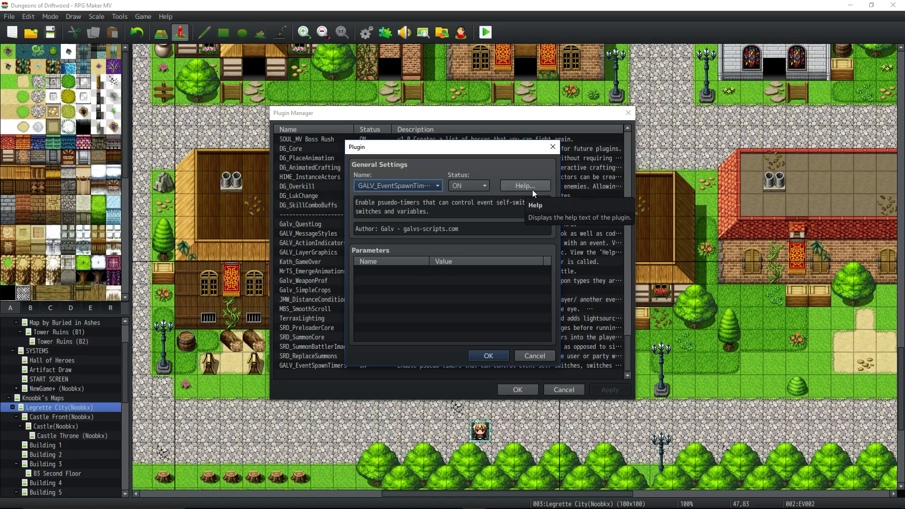
click(520, 186)
scroll(379, 207, down, 5)
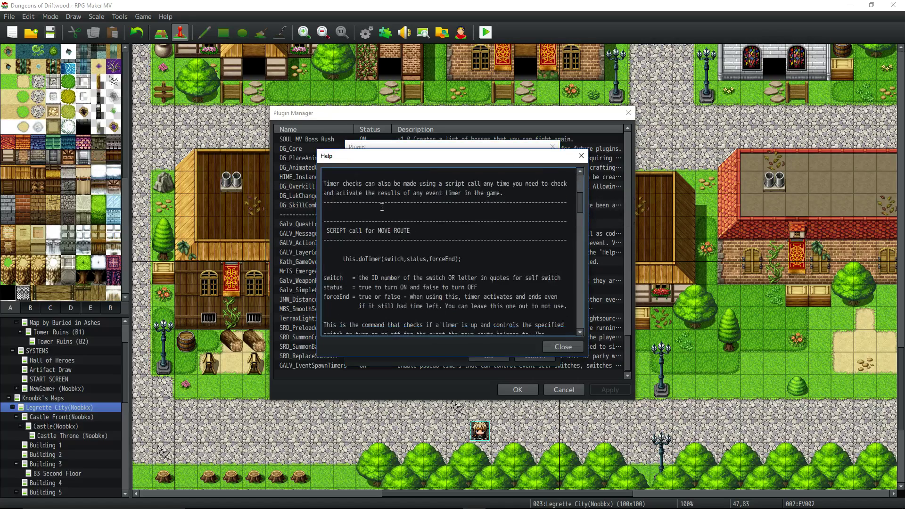
scroll(381, 208, up, 5)
drag(387, 183, 412, 315)
scroll(412, 315, down, 6)
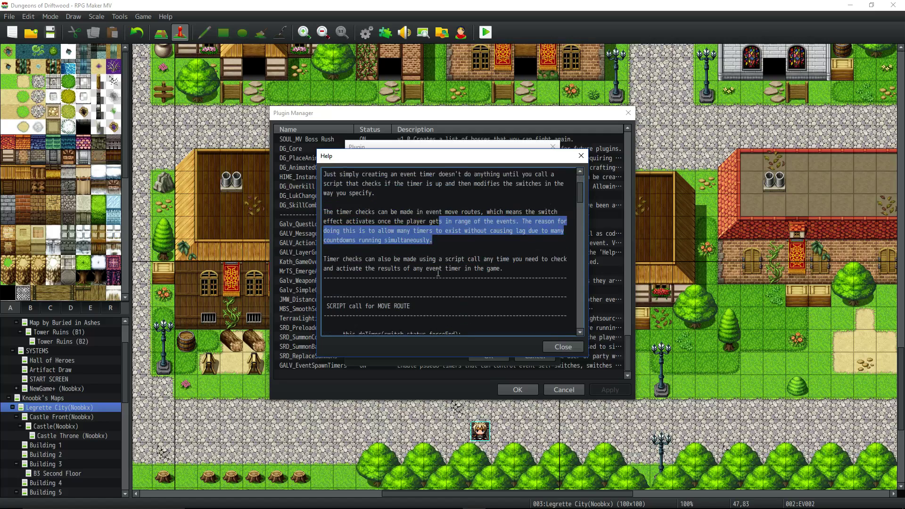
scroll(417, 255, down, 1)
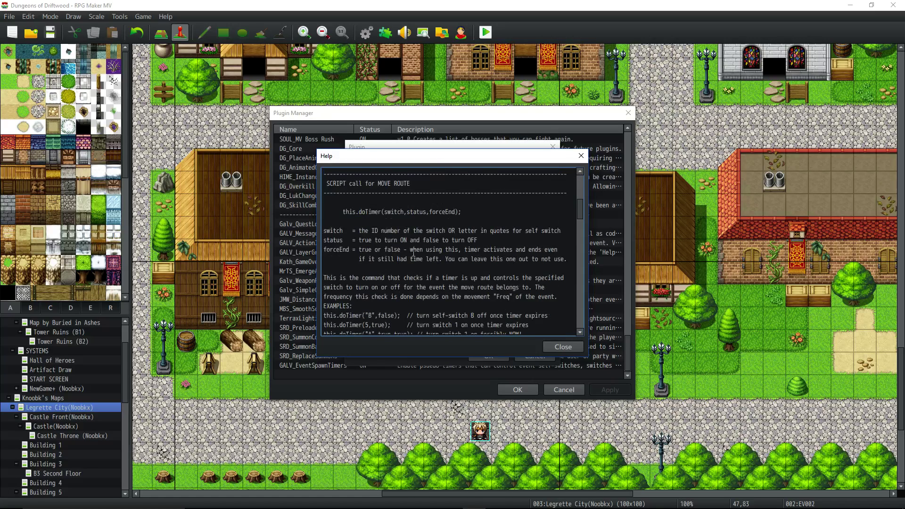
scroll(375, 186, down, 5)
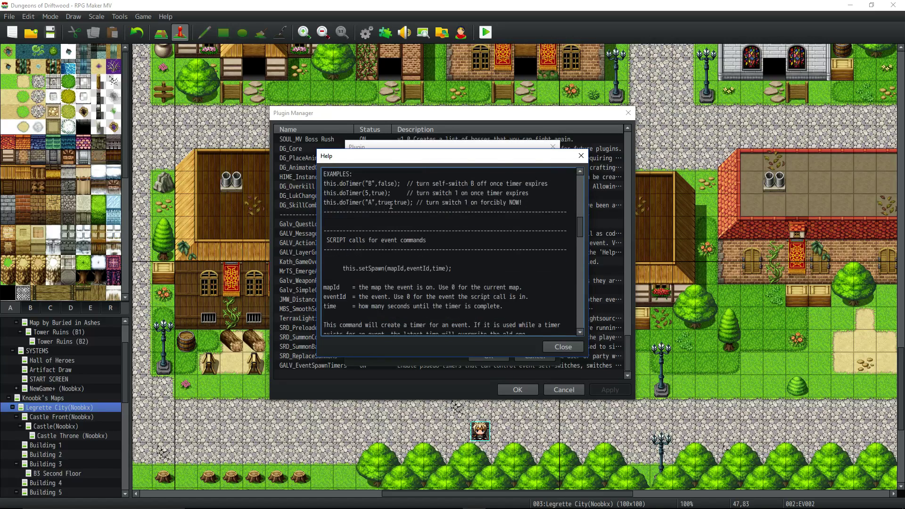
- Highlight the setSpawn call syntax and its two example lines in the help
drag(436, 221, 322, 222)
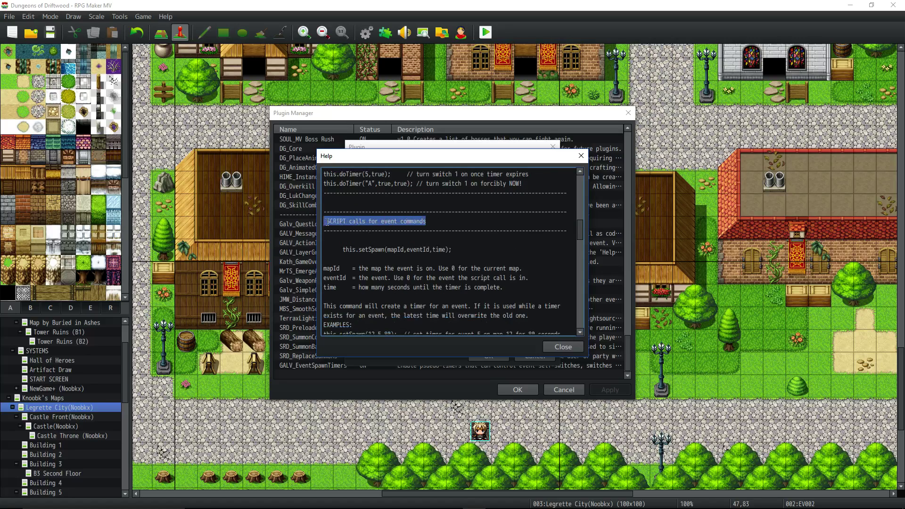
click(433, 222)
scroll(440, 221, up, 6)
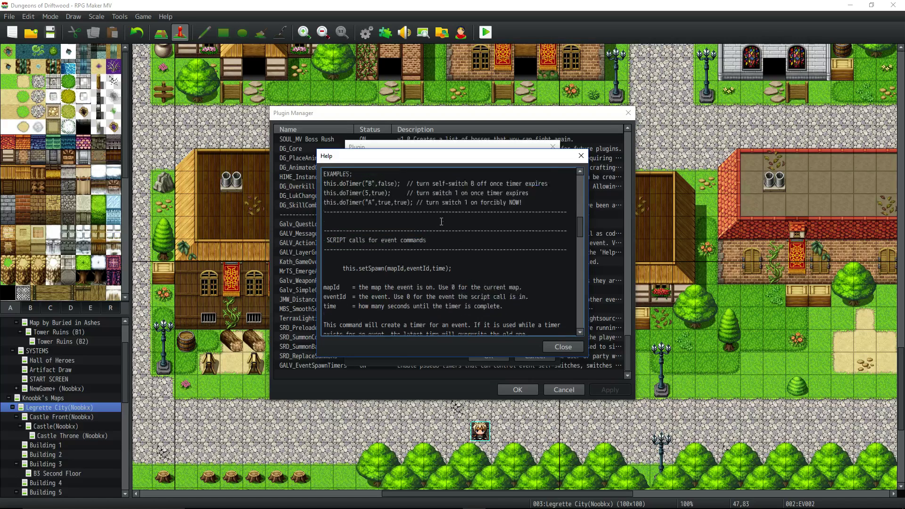
scroll(442, 227, down, 6)
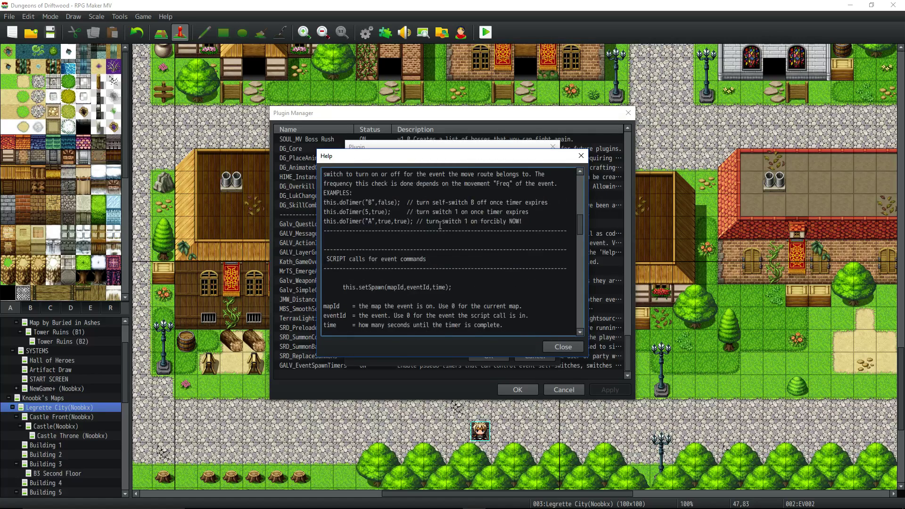
mouse_move(344, 240)
mouse_down()
mouse_move(450, 240)
mouse_move(343, 243)
mouse_up()
click(364, 240)
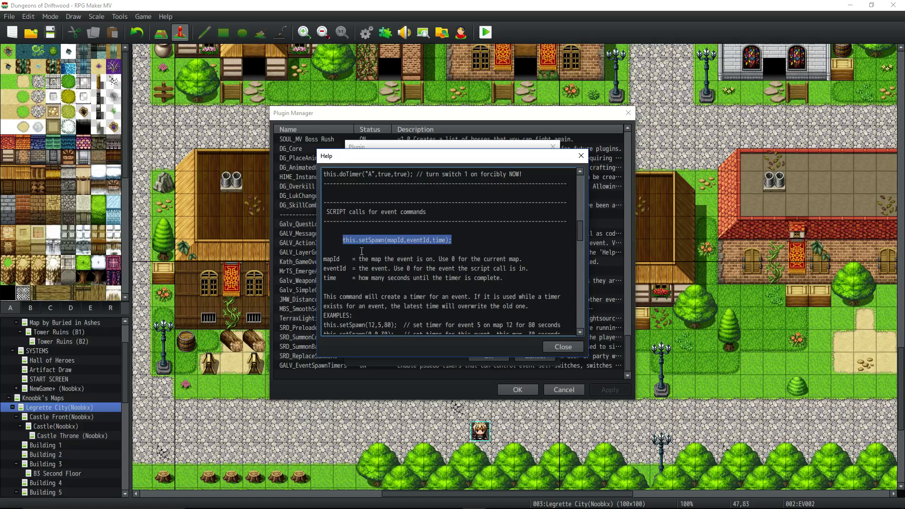
scroll(362, 251, down, 1)
scroll(367, 253, down, 2)
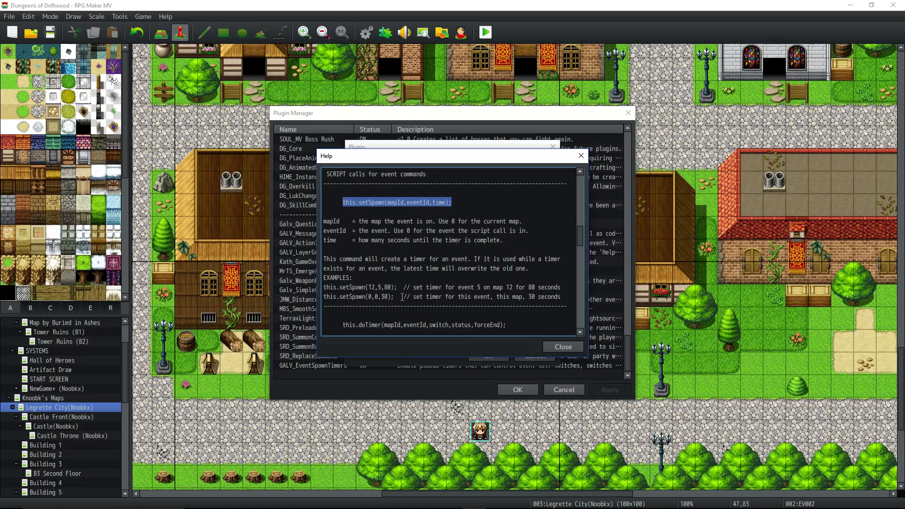
drag(402, 297, 323, 289)
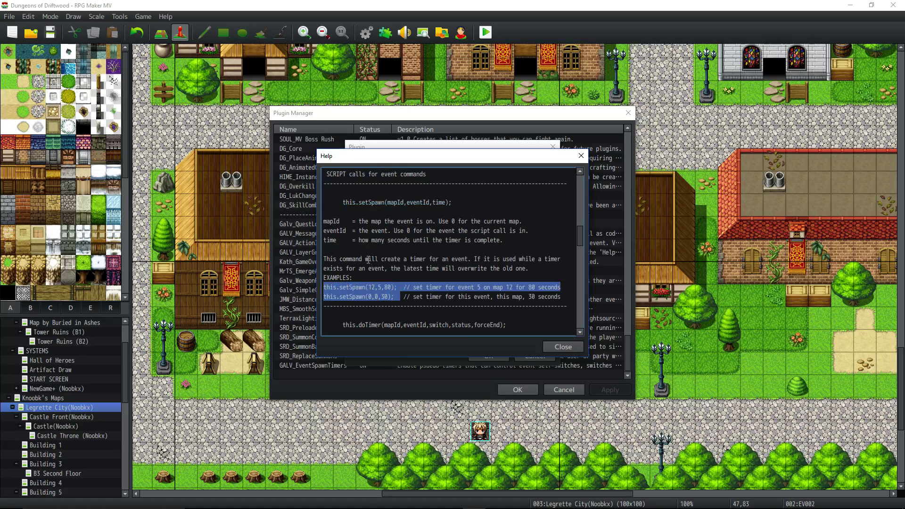
scroll(370, 257, down, 2)
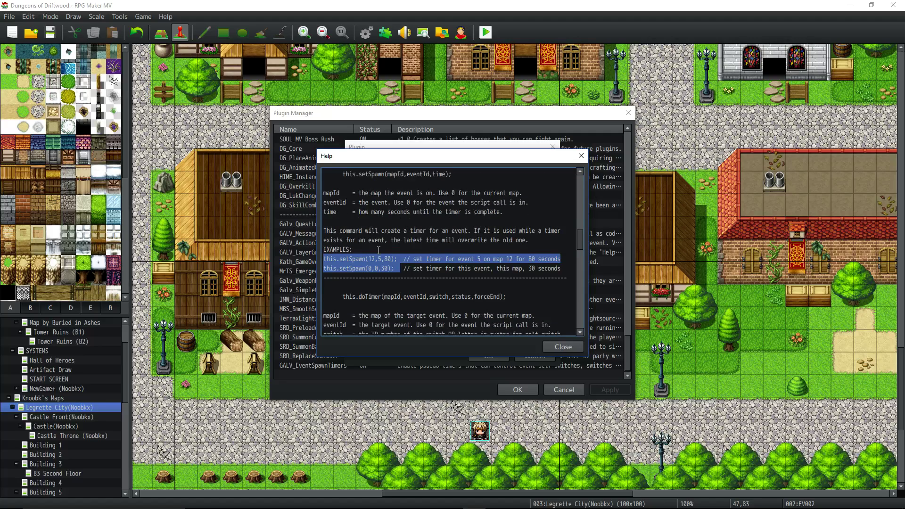
scroll(386, 249, down, 4)
click(391, 249)
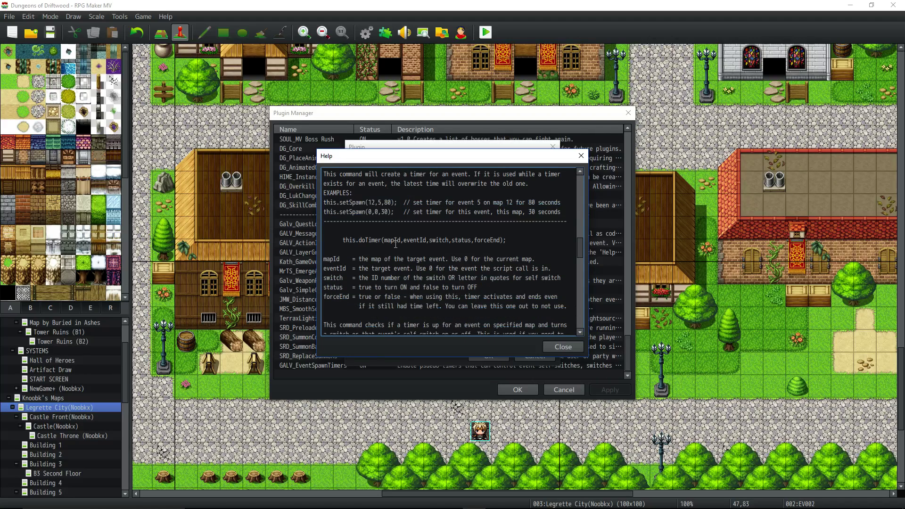
- Highlight the doTimer call syntax and its status parameter, then close the help and plugin settings
scroll(391, 249, down, 1)
drag(339, 221, 504, 221)
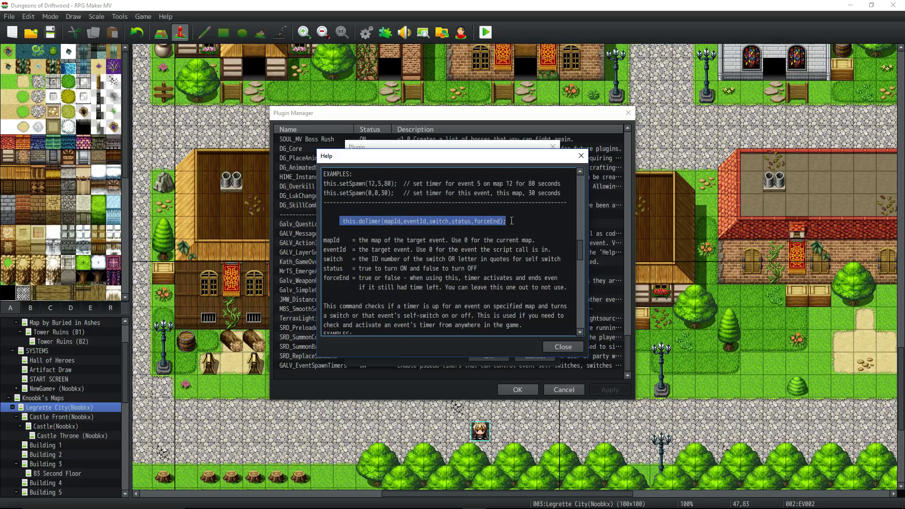
scroll(500, 224, down, 4)
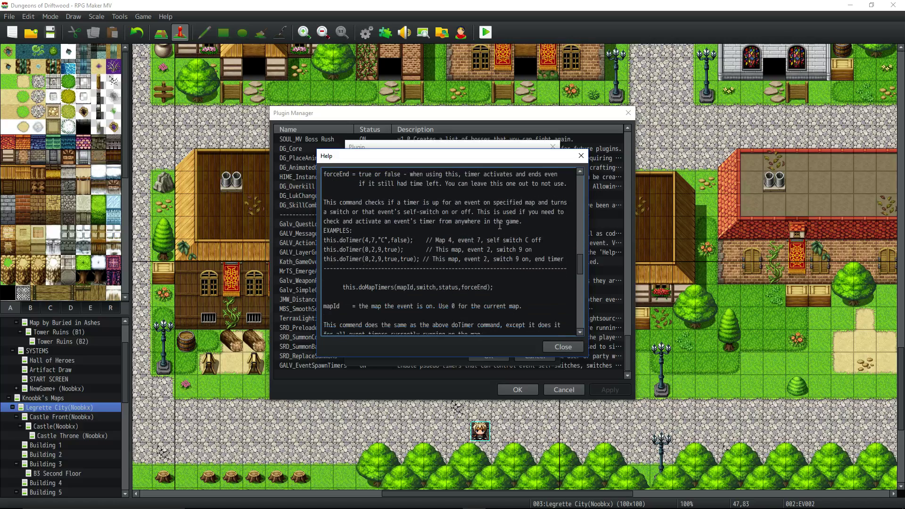
scroll(499, 225, up, 3)
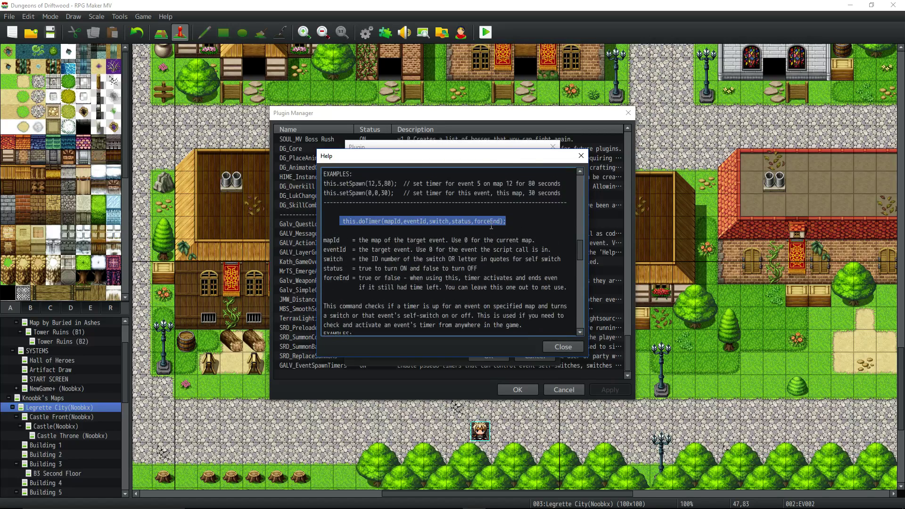
click(491, 226)
drag(339, 221, 495, 226)
click(348, 221)
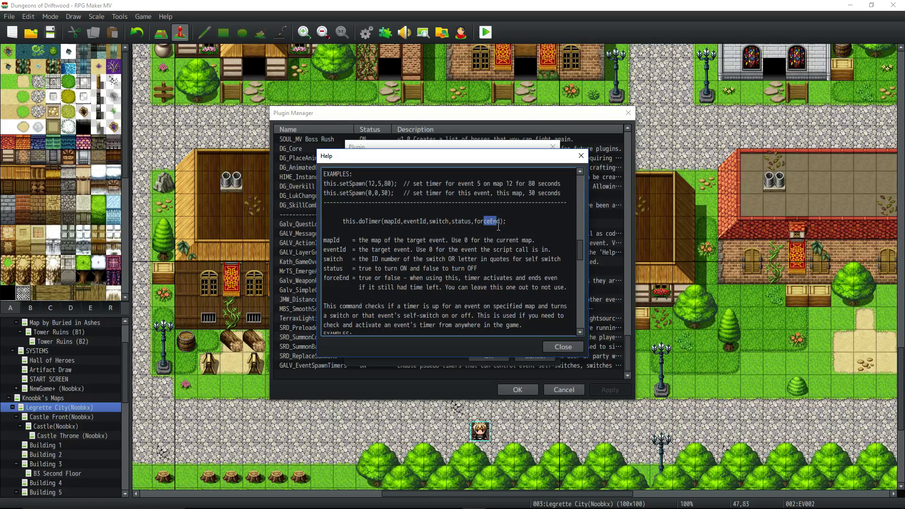
click(496, 285)
drag(468, 221, 456, 222)
scroll(504, 313, down, 2)
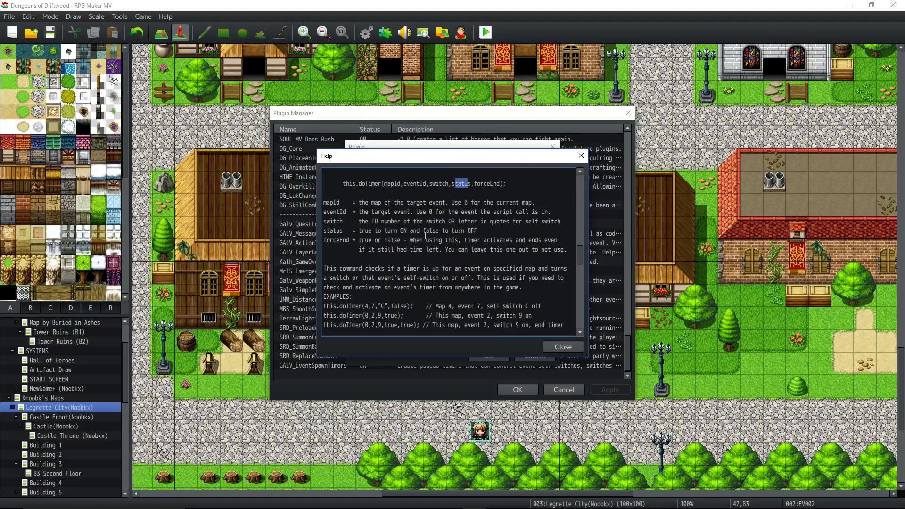
scroll(540, 334, down, 1)
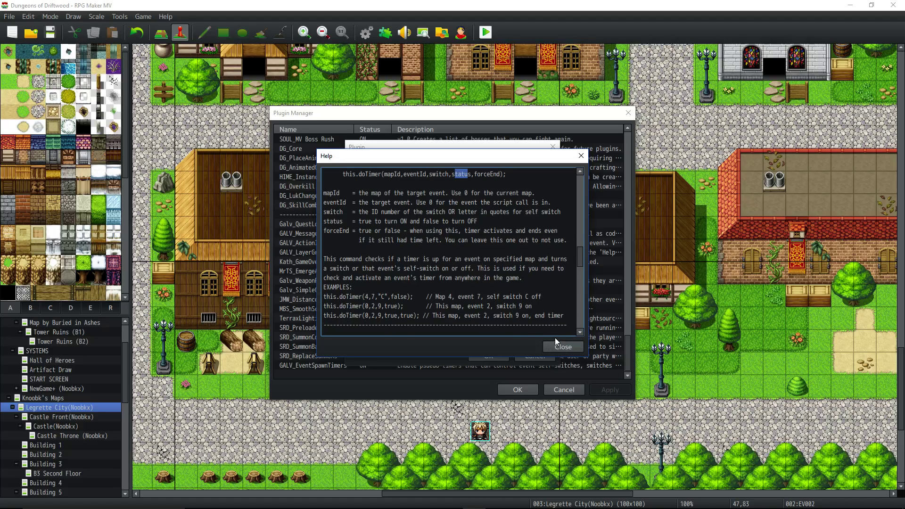
click(561, 347)
click(537, 355)
- Close Plugin Manager and reopen event EV002, checking its harvest question and Show Choices
click(517, 390)
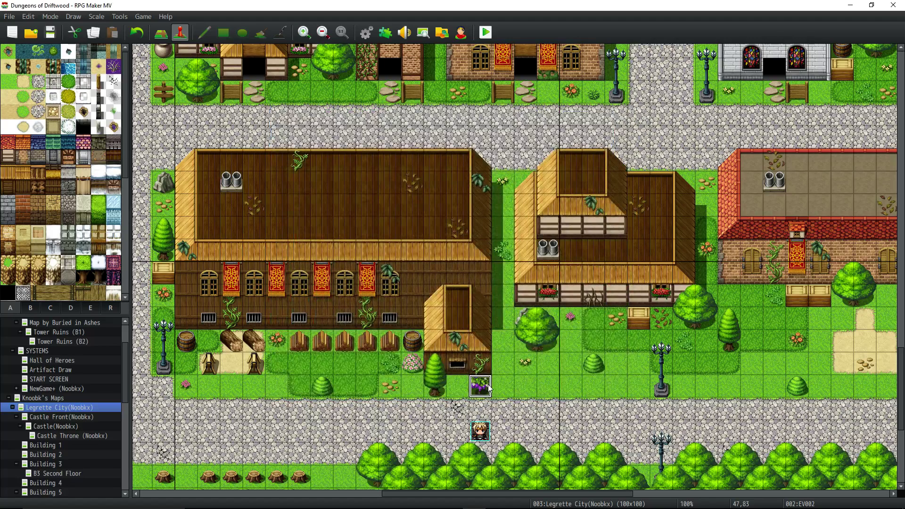
double_click(479, 431)
click(466, 175)
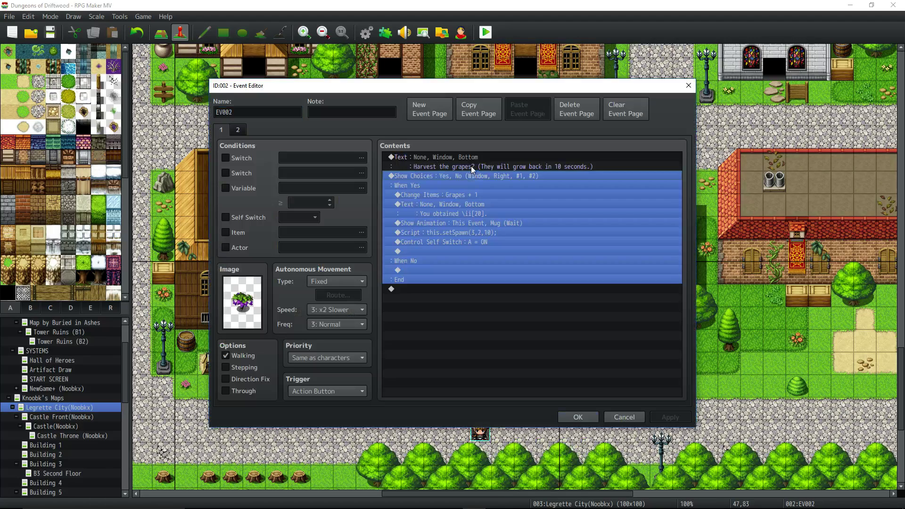
click(473, 160)
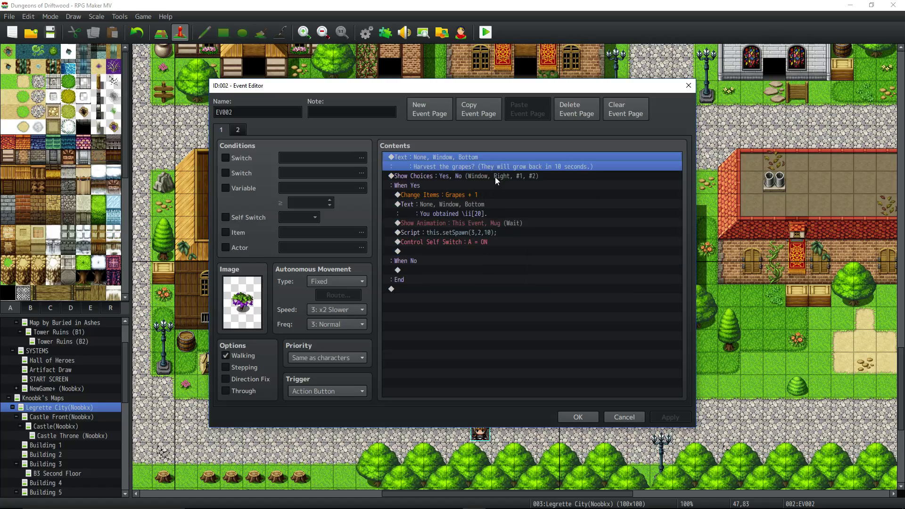
ctrl+click(484, 164)
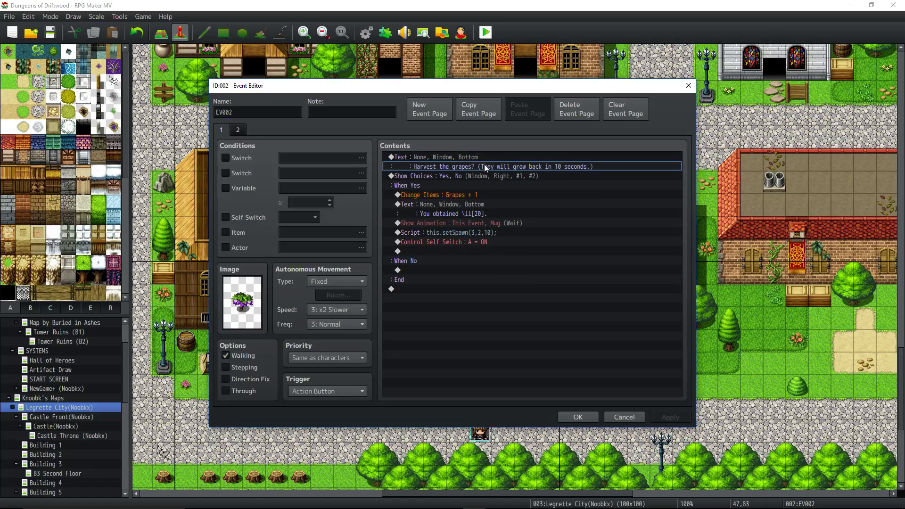
click(474, 177)
- Inspect the Yes branch: Grapes + 1, the obtained-grapes message, the animation, and the setSpawn script
click(467, 196)
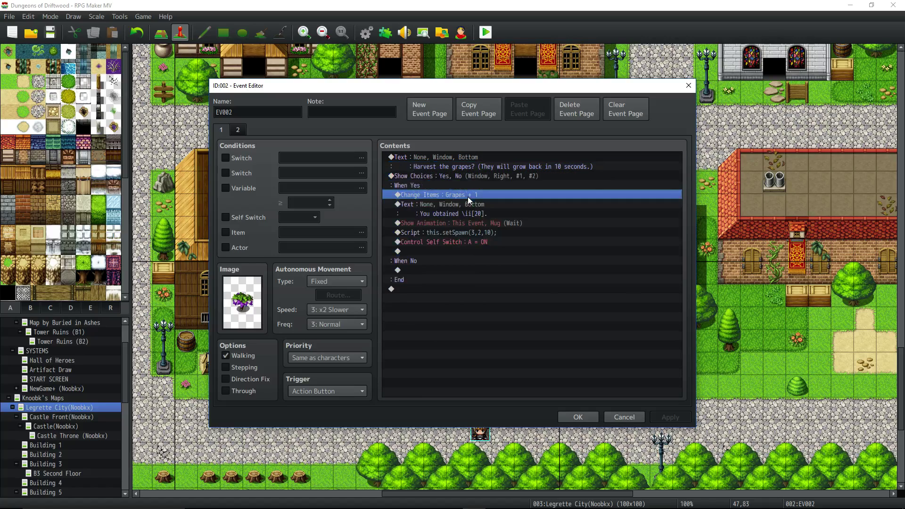
click(468, 207)
click(461, 232)
click(461, 194)
click(452, 212)
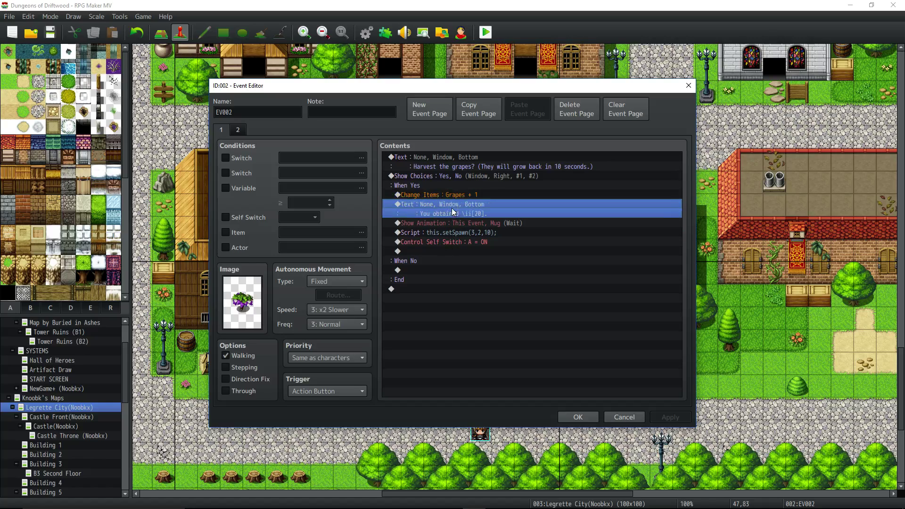
click(476, 223)
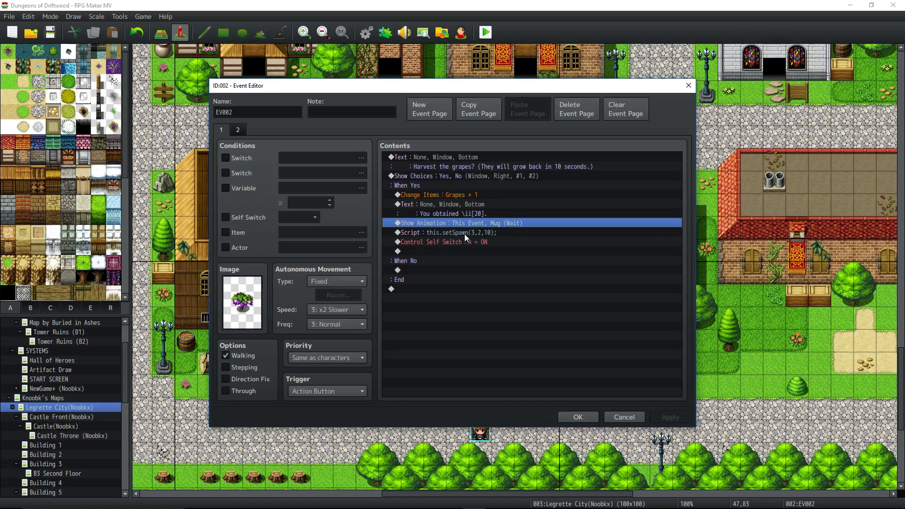
click(464, 233)
- Start inserting a command after the self switch, then cancel without adding anything
click(451, 252)
right_click(451, 252)
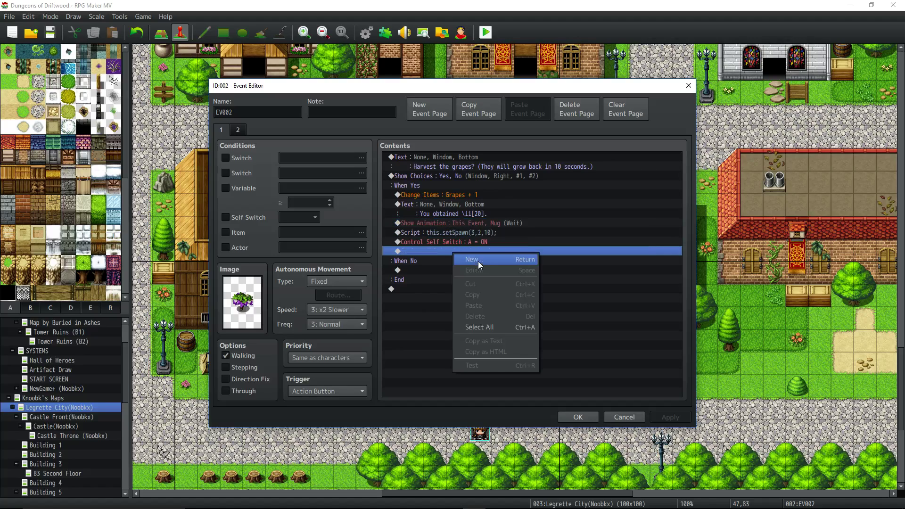
click(478, 260)
click(453, 133)
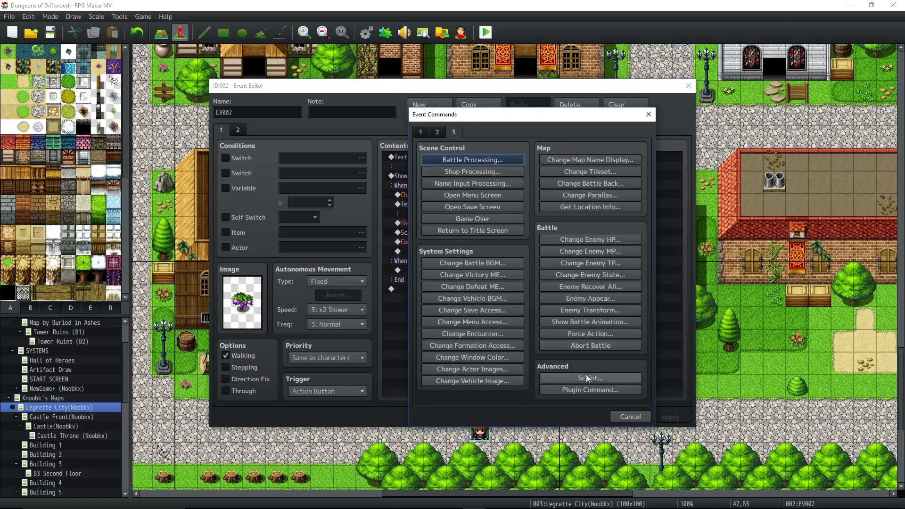
click(627, 417)
- Review the script this.setSpawn(3,2,10); and keep it unchanged, closing the event editor
click(444, 232)
right_click(444, 231)
click(475, 249)
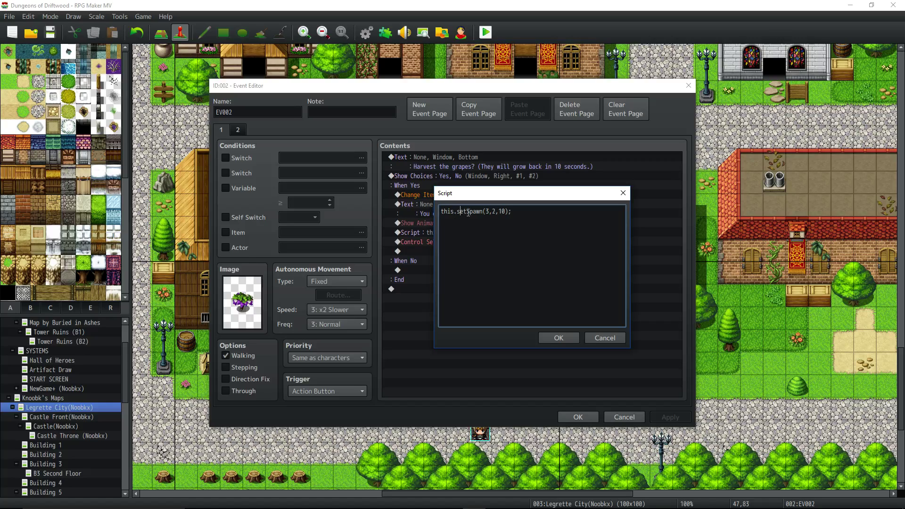
drag(461, 211, 485, 211)
click(490, 211)
click(504, 211)
click(559, 337)
click(570, 416)
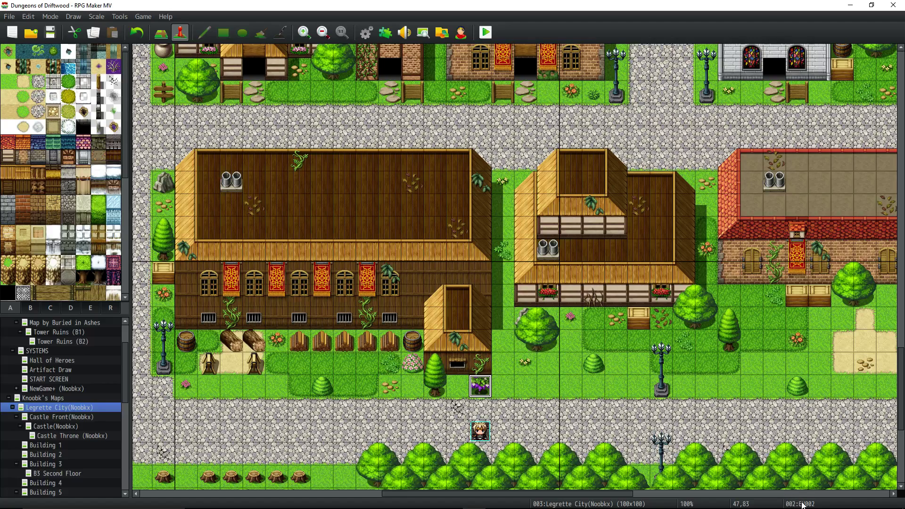
- Rename the grape bush event to 'Grapes 1' in its Edit dialog and confirm
right_click(480, 385)
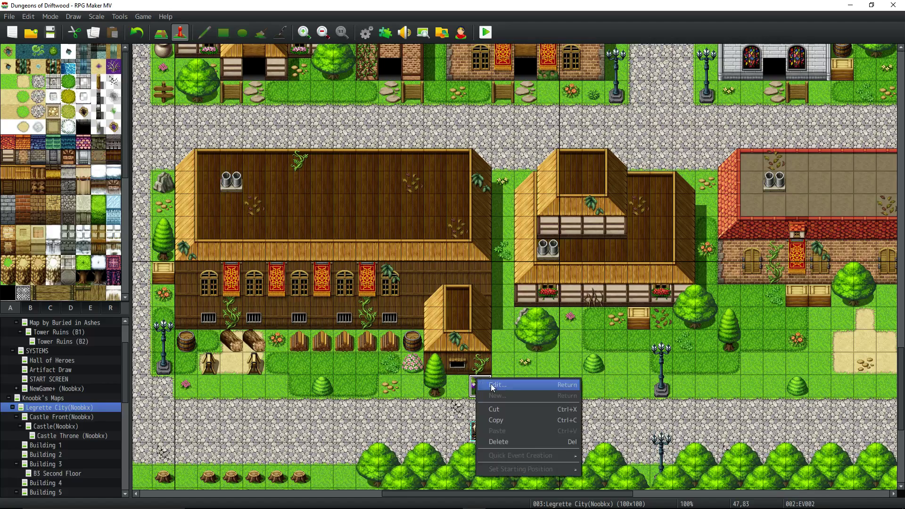
click(497, 384)
text(Grapes 1)
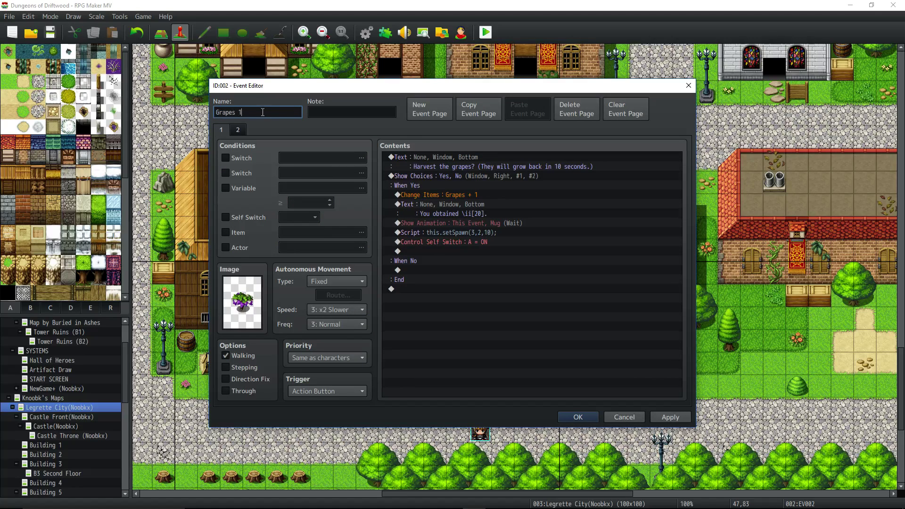
click(592, 415)
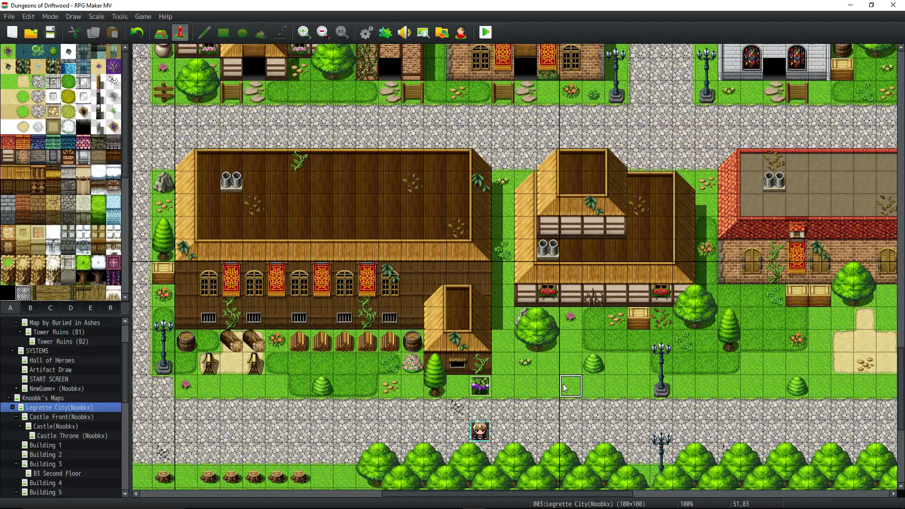
scroll(120, 365, up, 2)
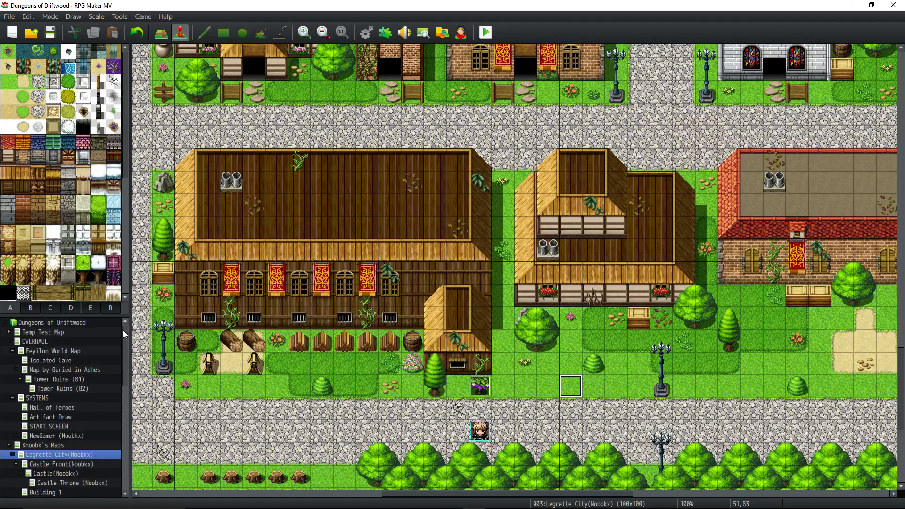
click(50, 331)
click(51, 341)
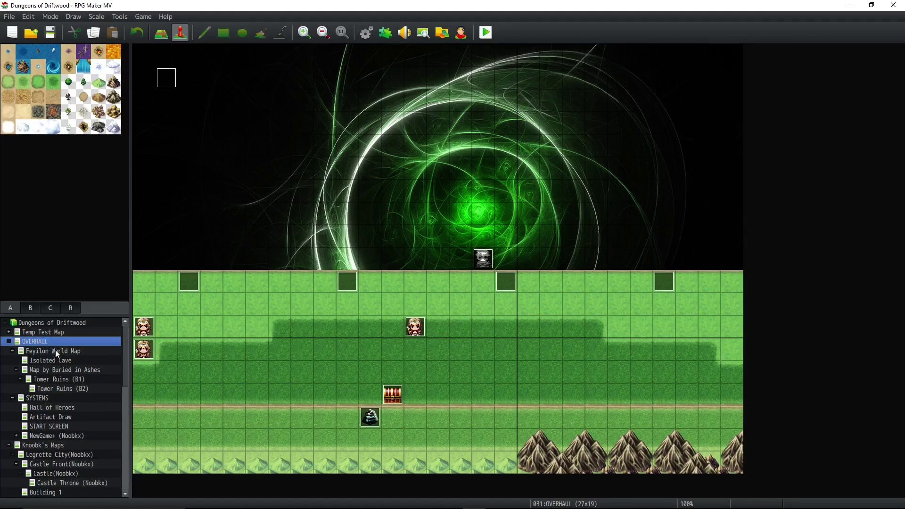
click(58, 350)
click(60, 361)
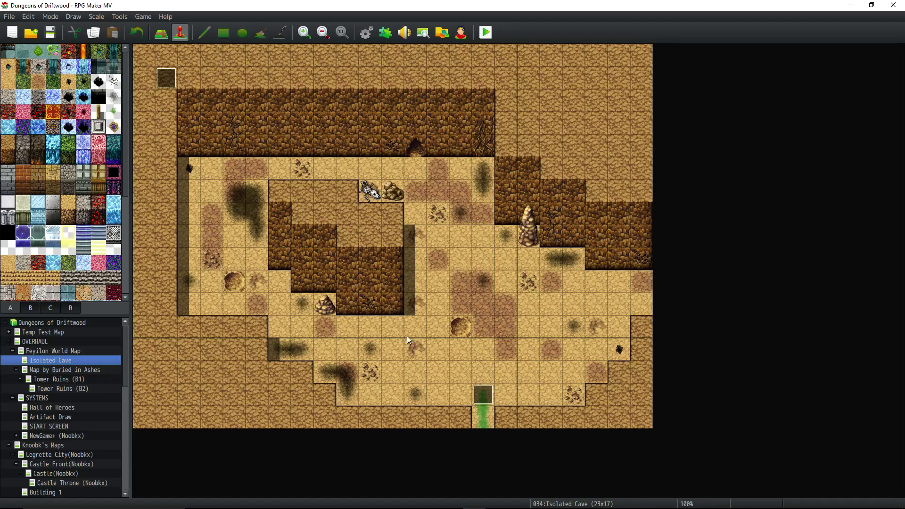
click(483, 394)
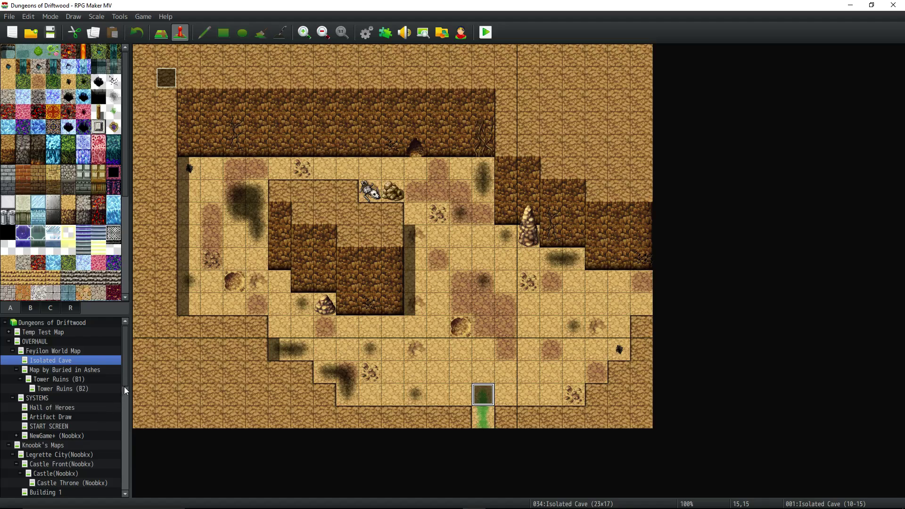
click(99, 454)
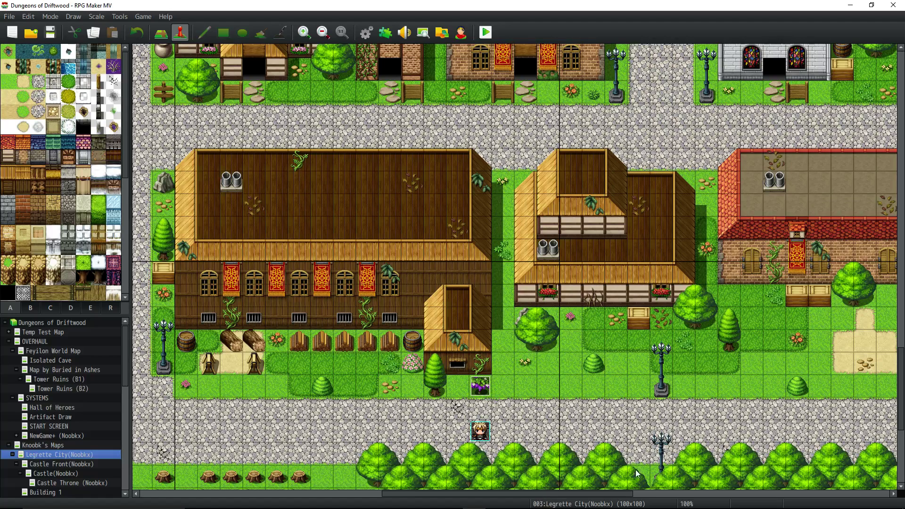
- Open the Grapes 1 event's setSpawn script command for editing
click(472, 389)
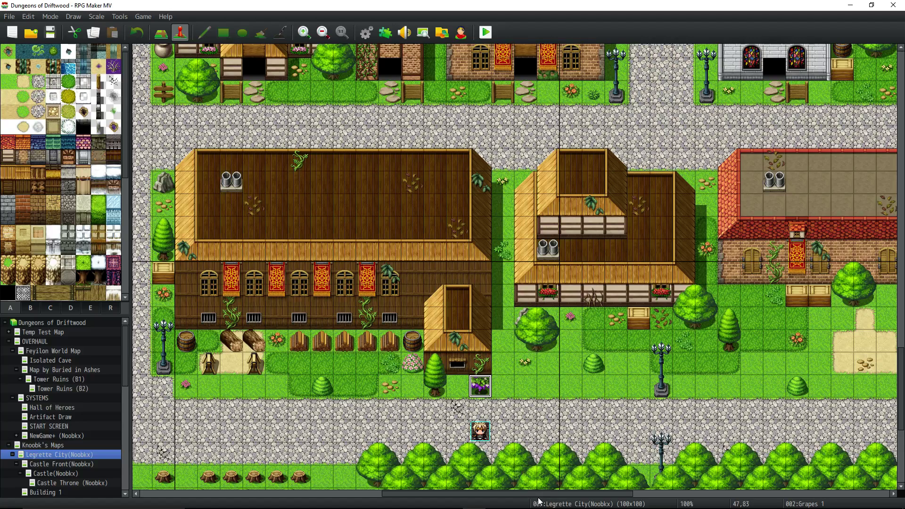
right_click(475, 382)
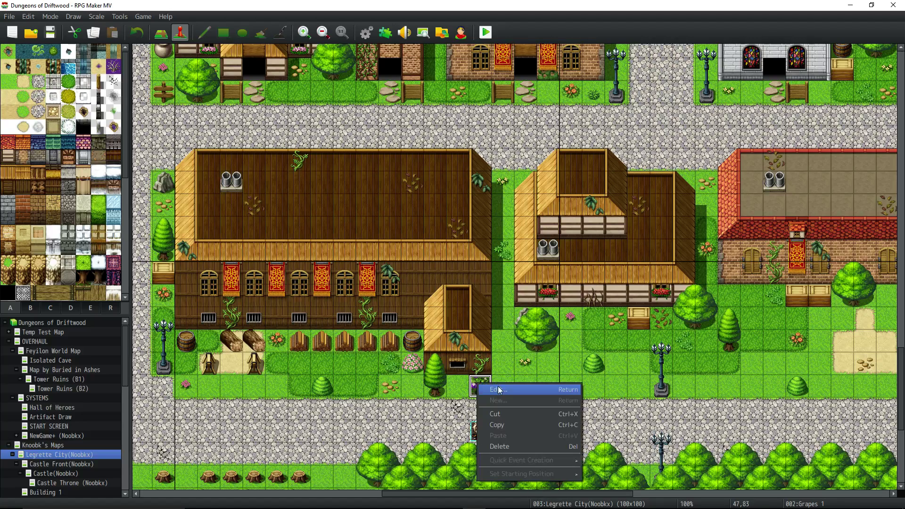
click(497, 386)
click(445, 223)
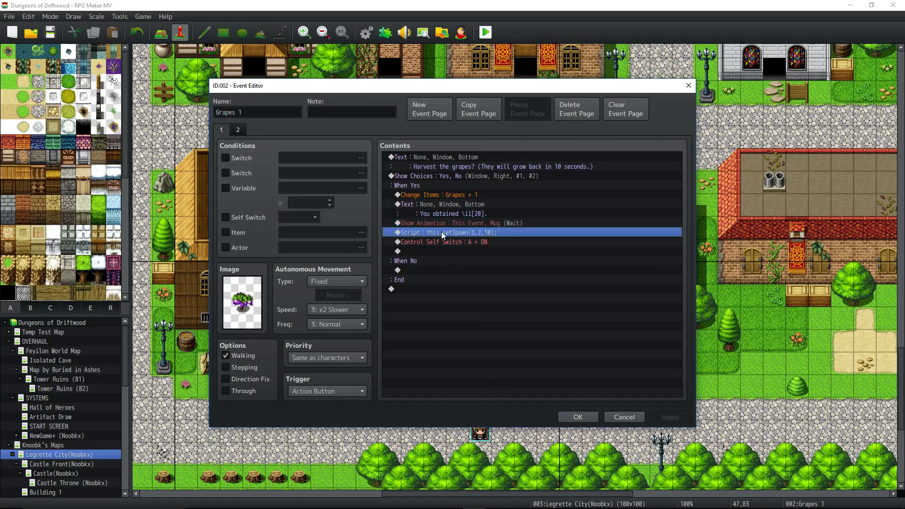
right_click(441, 230)
click(466, 253)
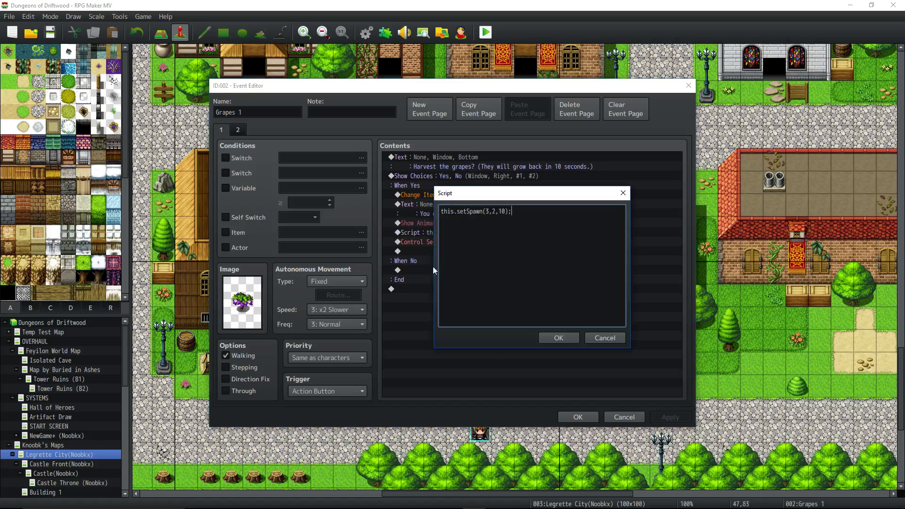
- Change the script to this.setSpawn(0,0,15); and confirm both the Script and Event Editor dialogs
double_click(487, 211)
double_click(493, 211)
double_click(502, 211)
text(15)
key(BackSpace)
text(0)
key(Right)
key(Right)
key(BackSpace)
text(0)
click(557, 337)
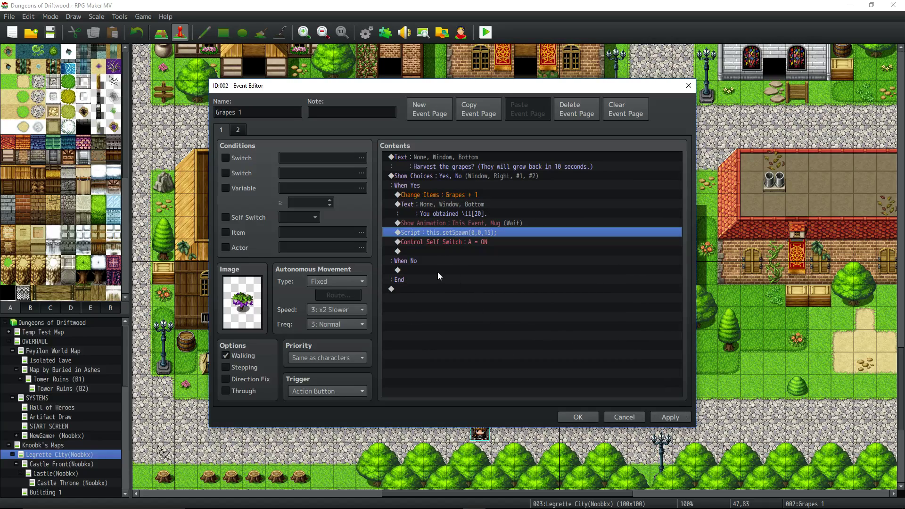
click(580, 417)
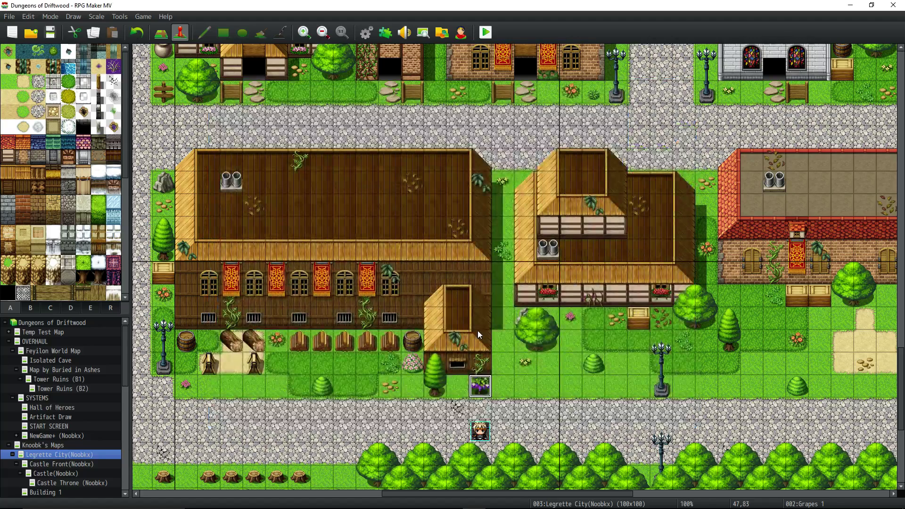
- Save the project, start a playtest, and harvest the grape bush once
click(49, 32)
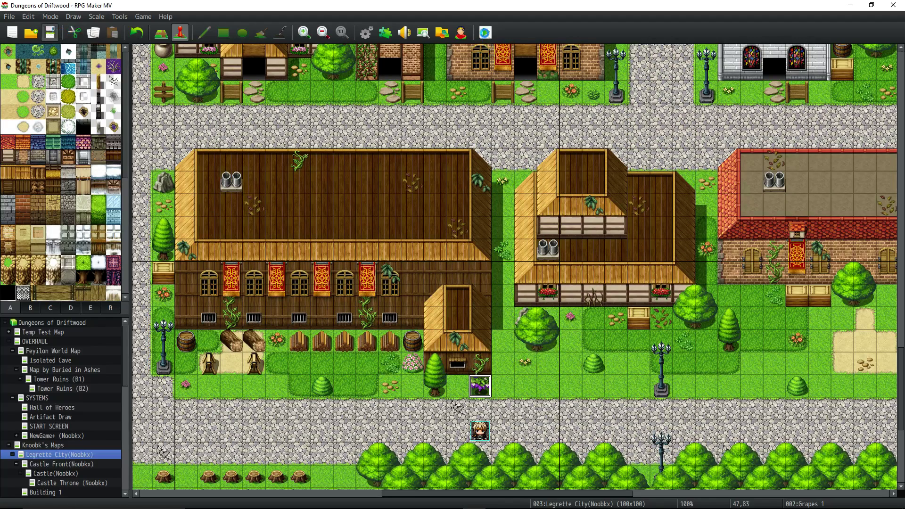
click(486, 32)
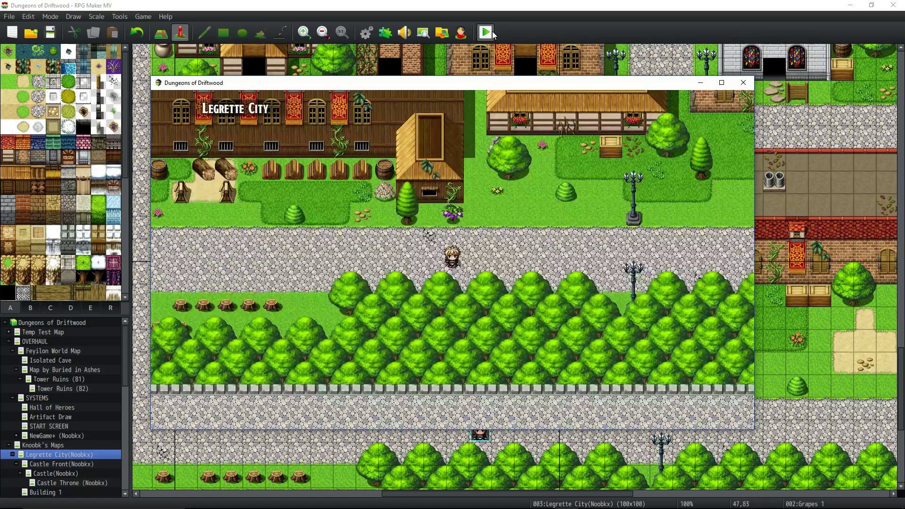
key(Up)
key(Return)
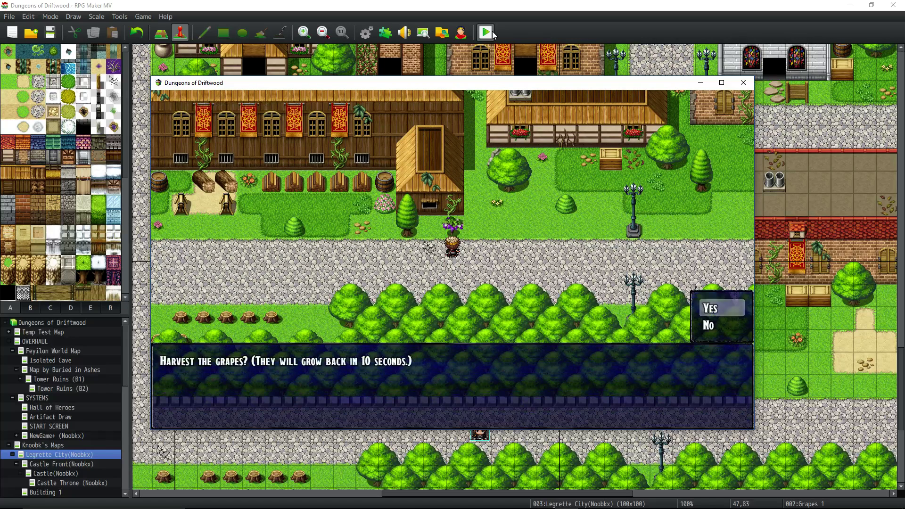
key(Return)
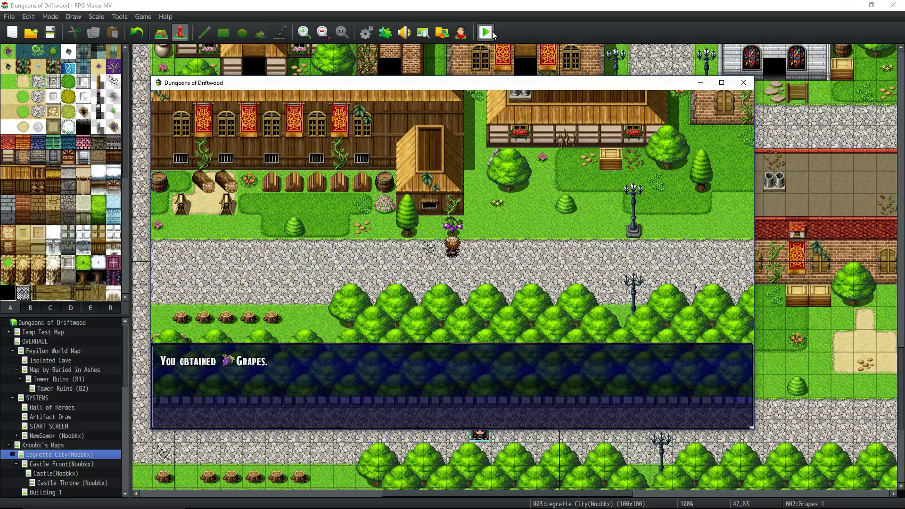
key(Return)
- Walk around the road, then harvest the regrown grape bush a second time
key(Down)
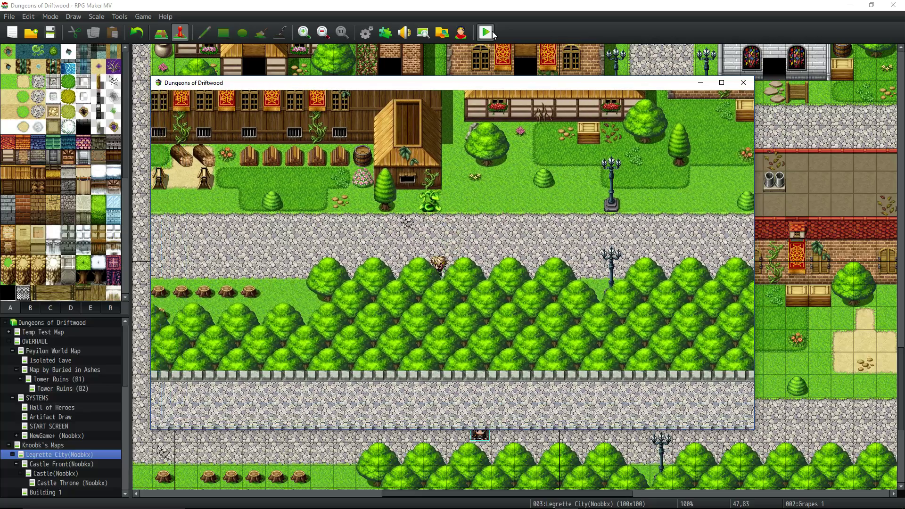
key(Up)
key(Right)
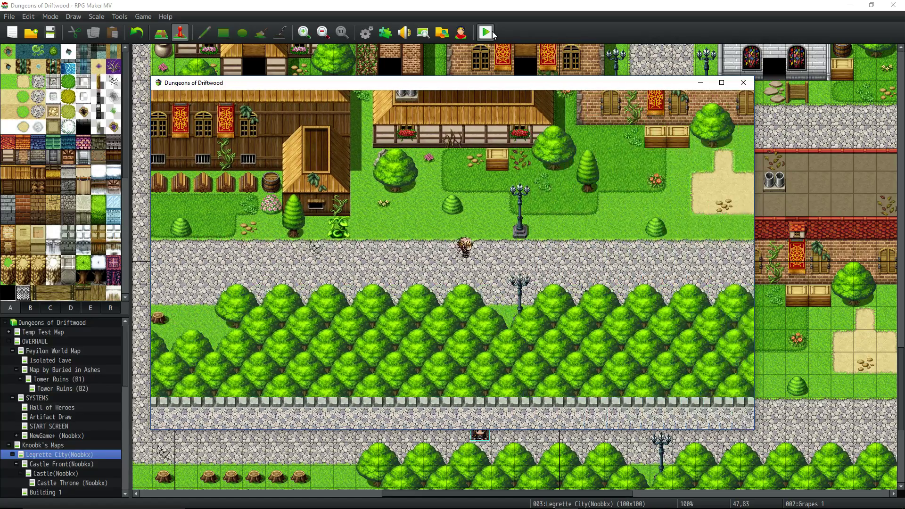
key(Left)
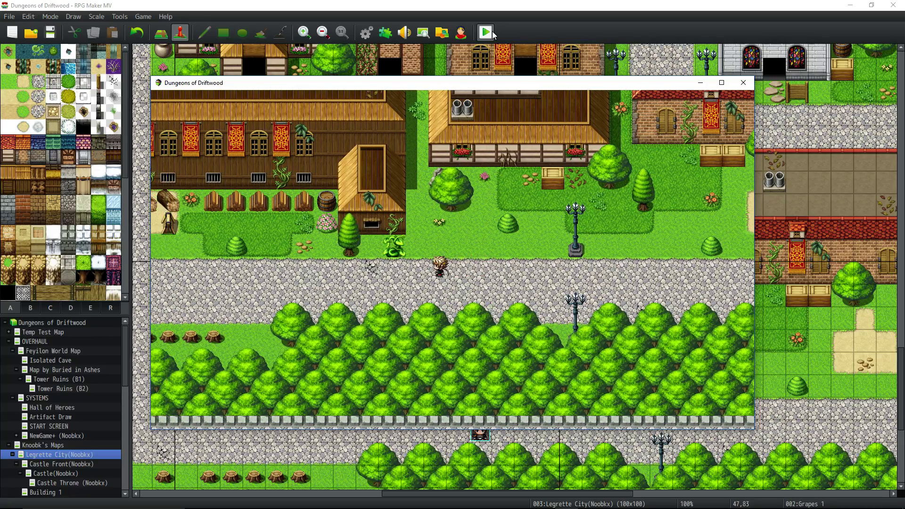
key(Right)
key(Left)
key(Up)
key(Return)
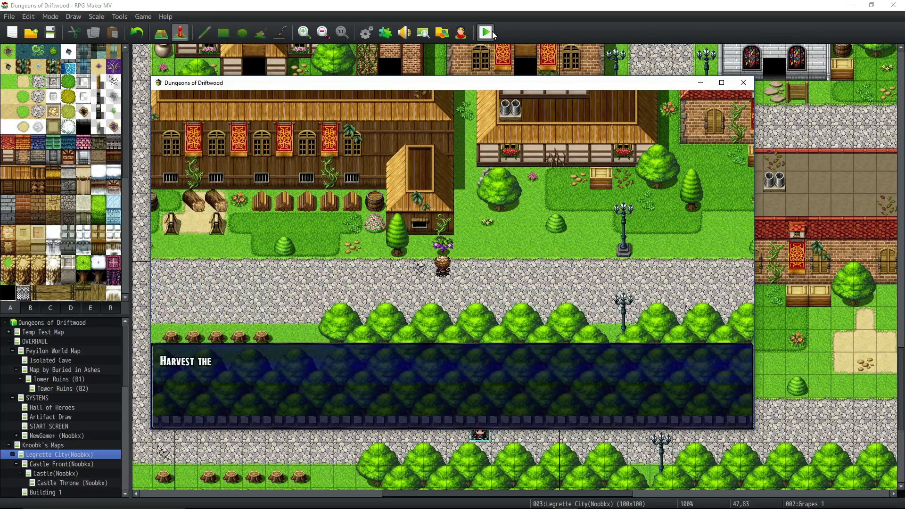
key(Return)
key(Return)
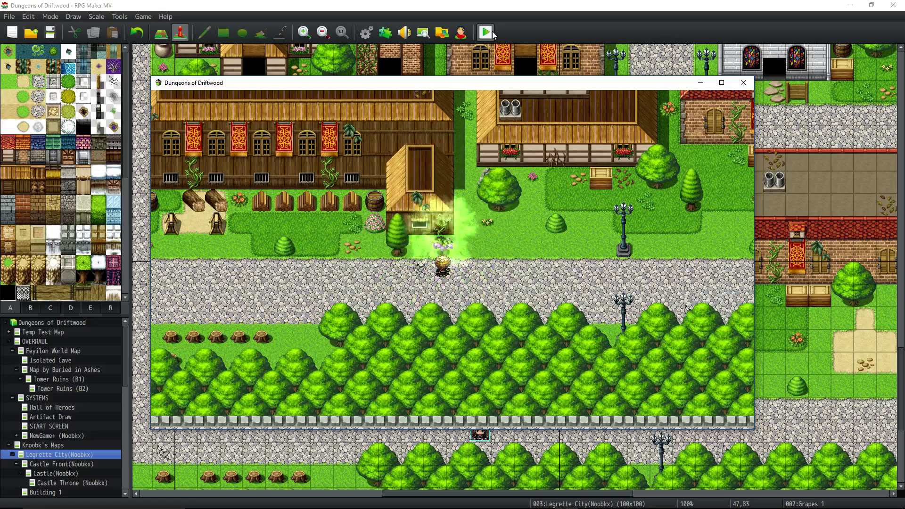
key(Right)
key(Down)
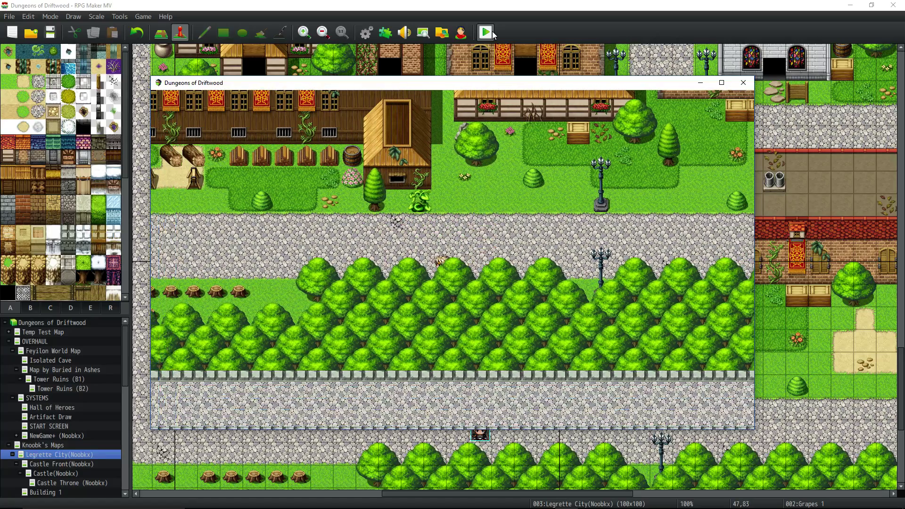
click(743, 82)
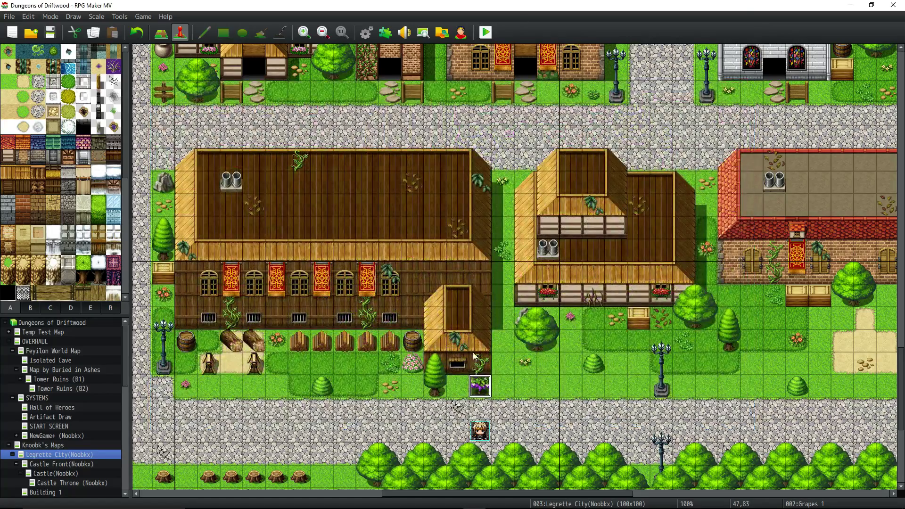
right_click(480, 385)
click(499, 392)
click(439, 232)
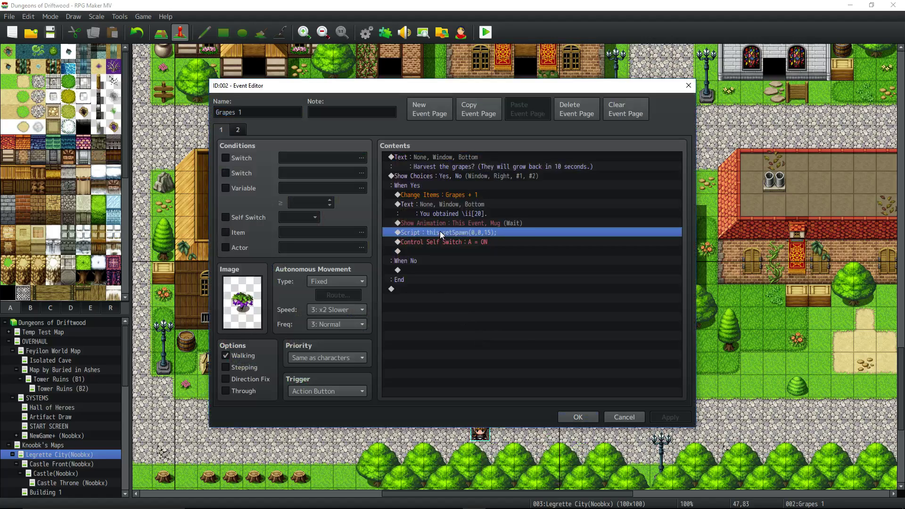
right_click(440, 231)
click(465, 248)
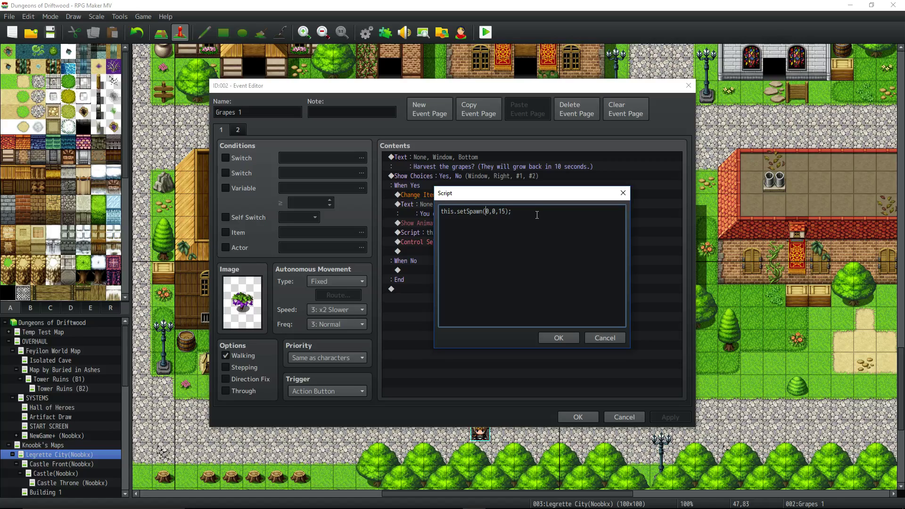
key(Delete)
text(3)
key(Delete)
text(2)
click(504, 212)
key(BackSpace)
text(0)
click(558, 338)
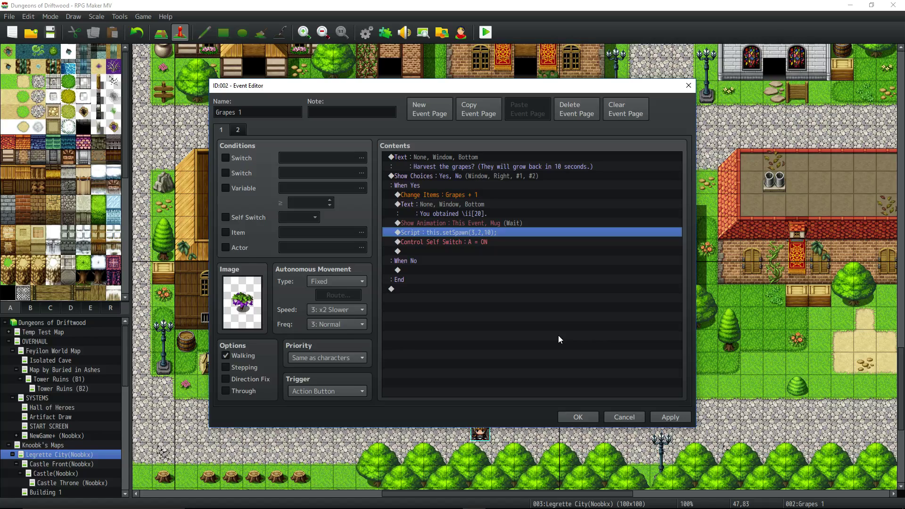
click(238, 129)
click(221, 129)
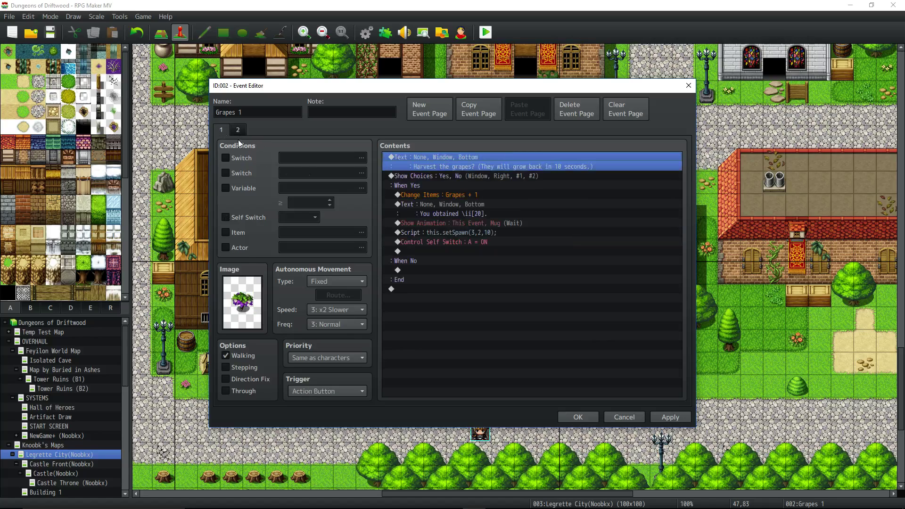
- Review page 1's commands, selecting the Self Switch A ON command and the empty When No line
click(471, 232)
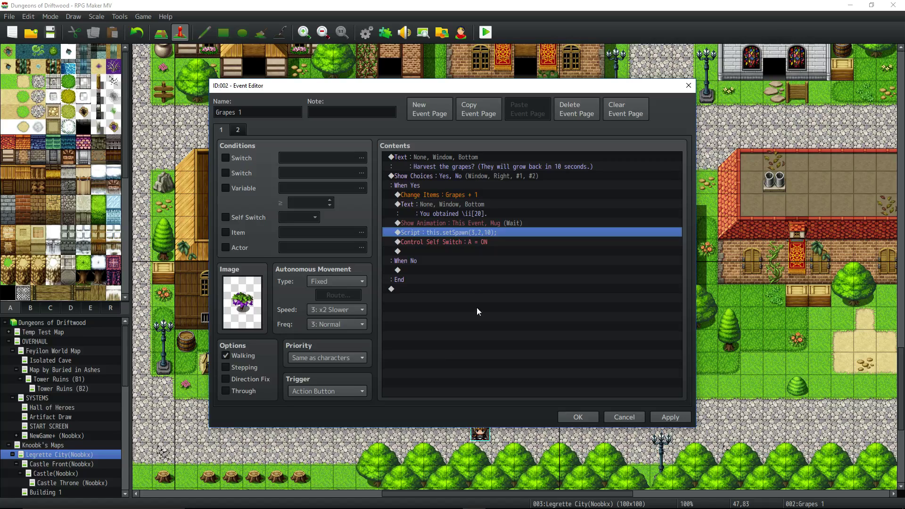
click(452, 242)
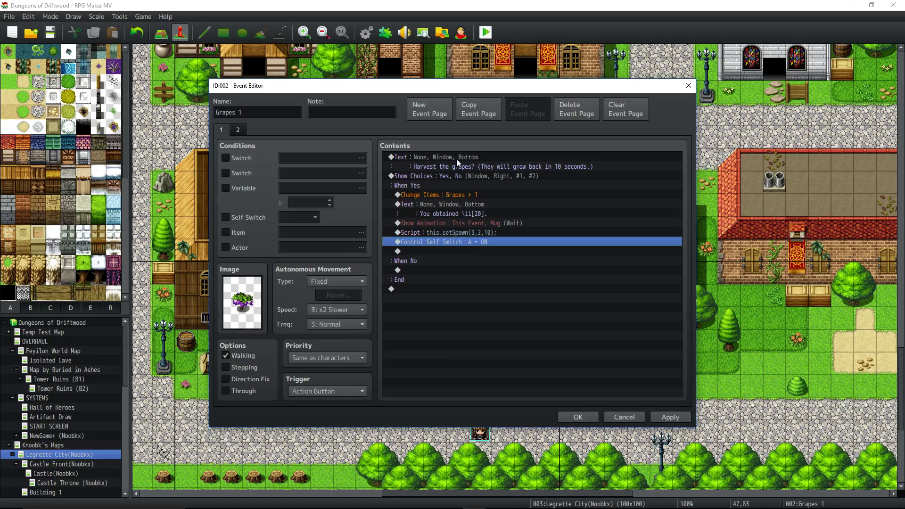
click(440, 270)
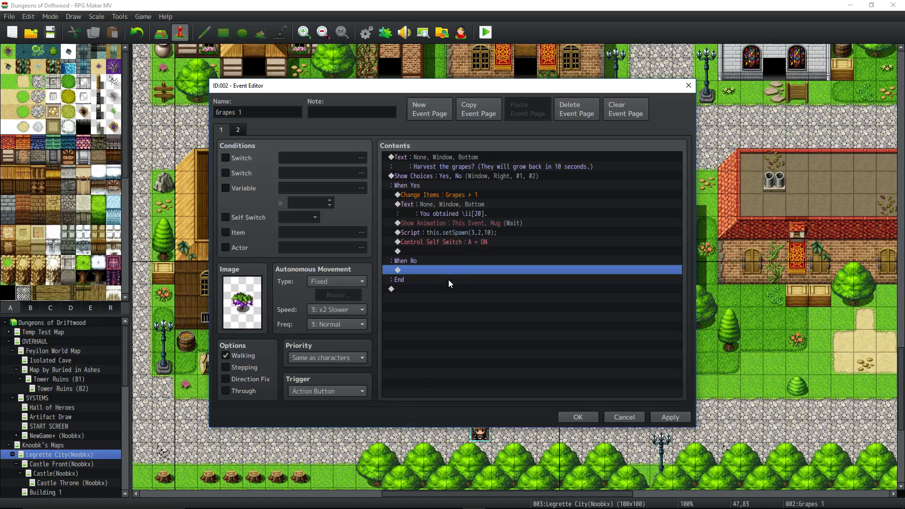
click(465, 241)
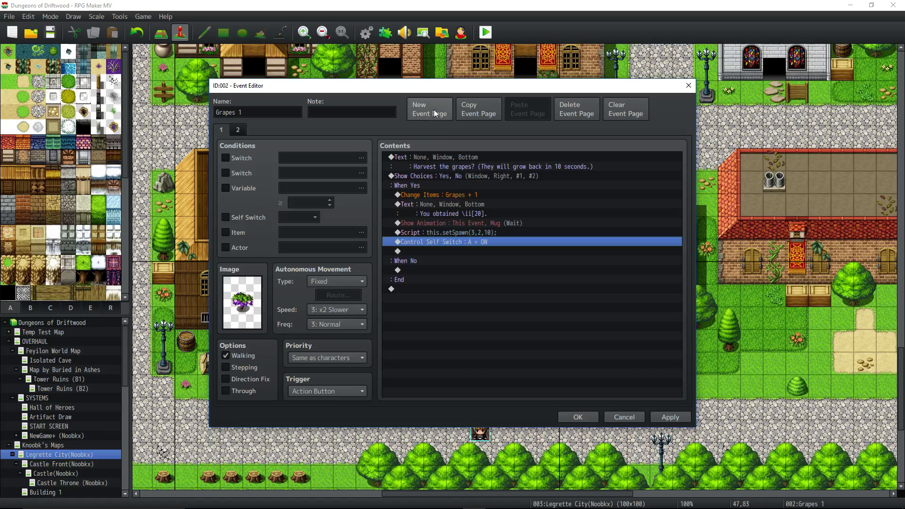
- Compare event pages 1 and 2, then select the empty line below page 2's doTimer script
click(235, 131)
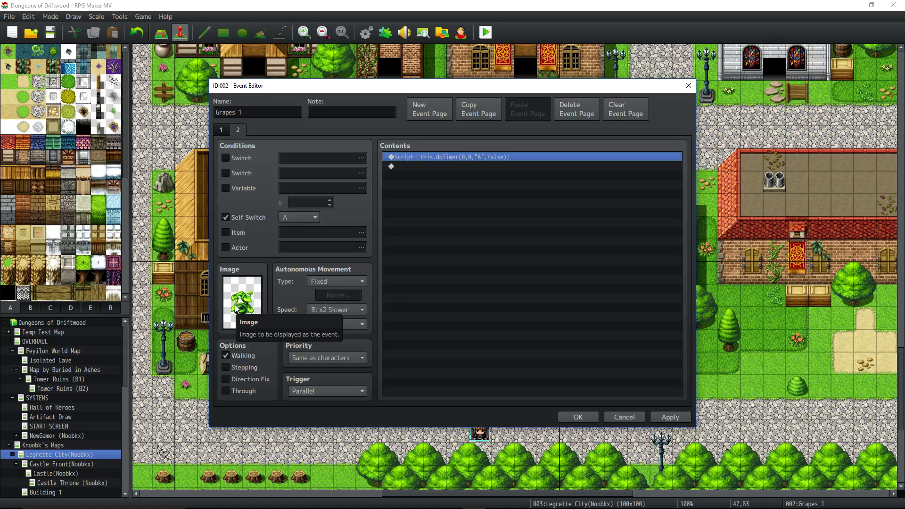
click(238, 129)
click(220, 129)
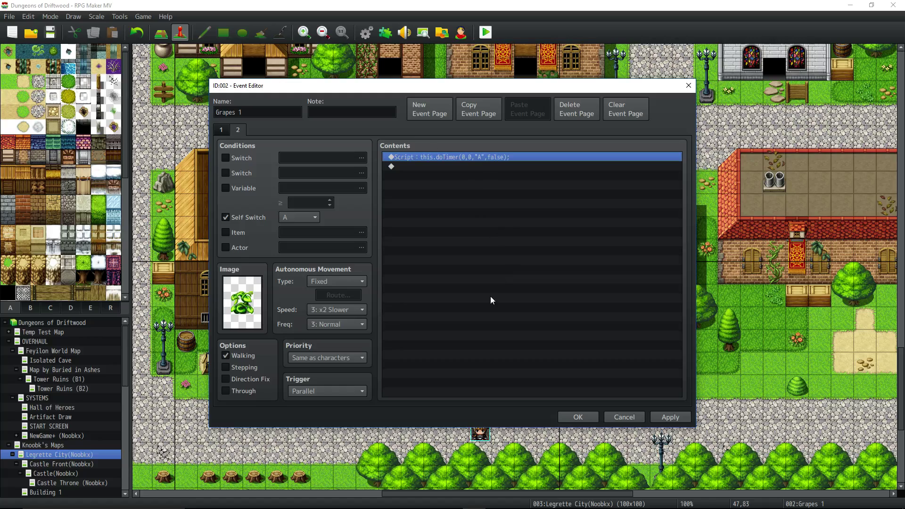
click(216, 129)
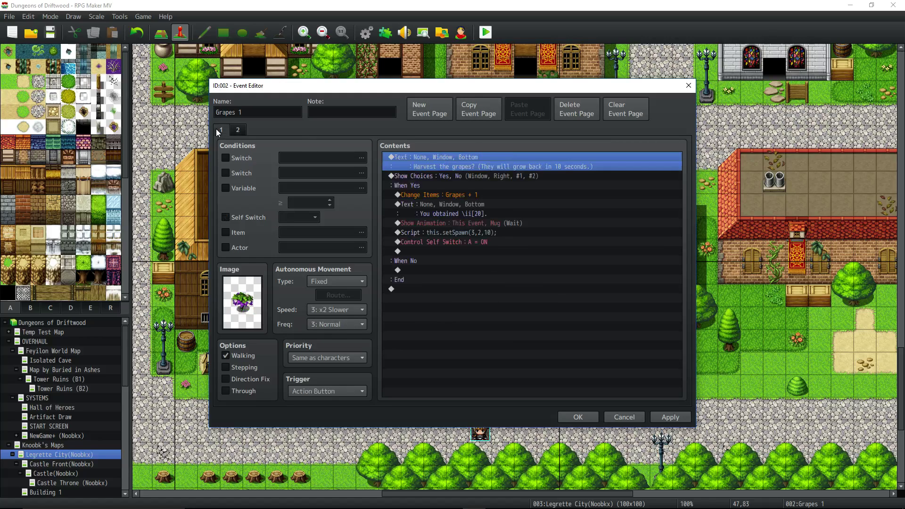
click(449, 242)
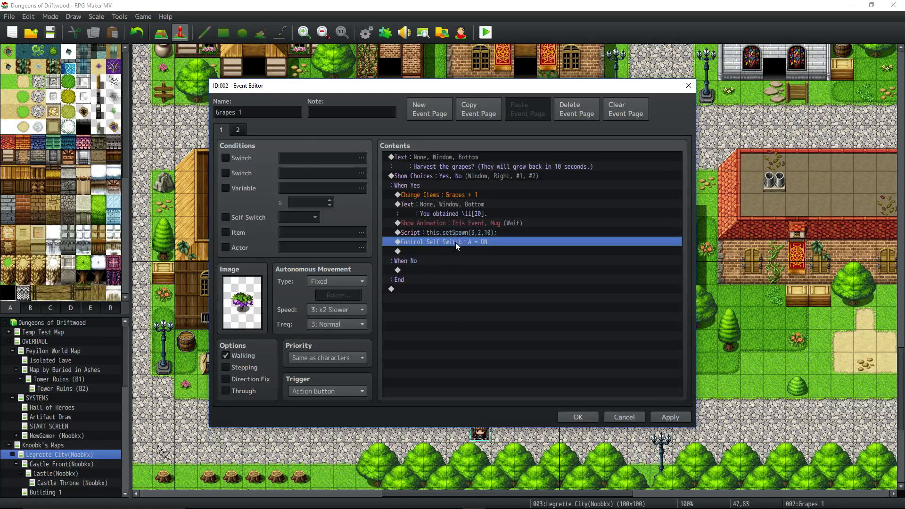
click(238, 129)
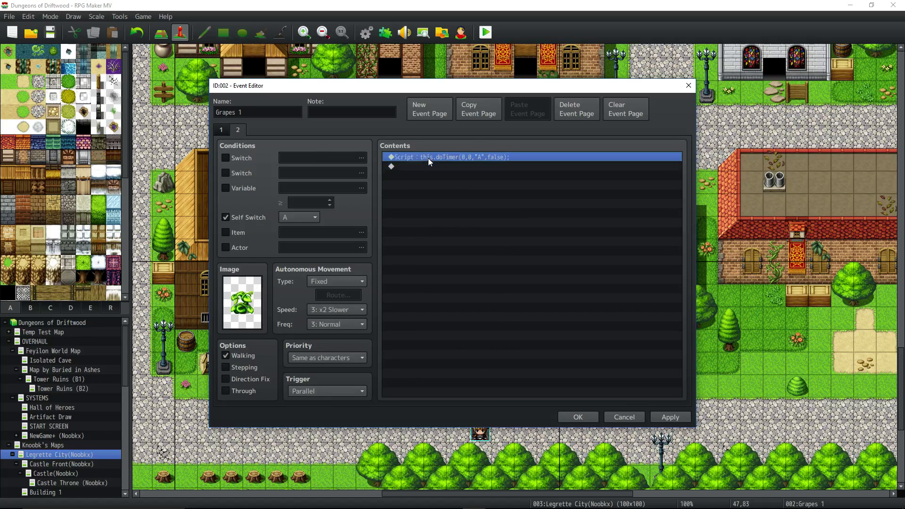
click(436, 169)
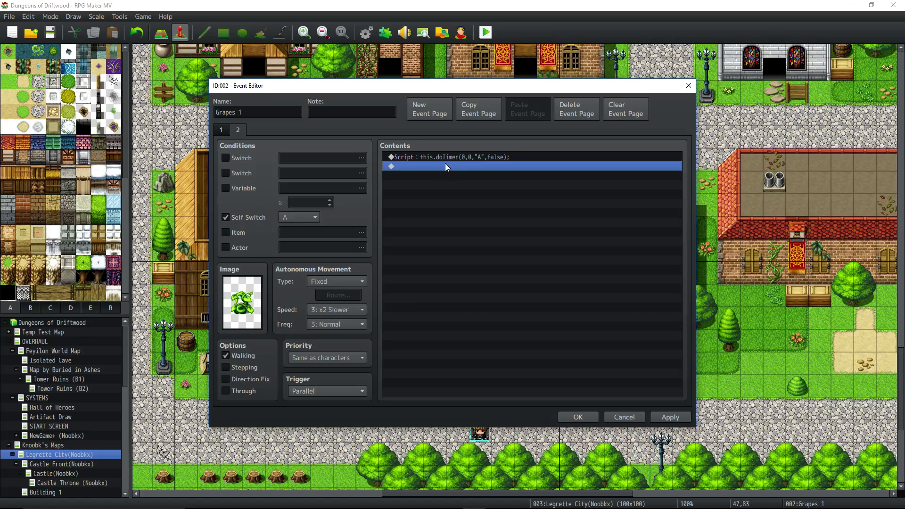
- Cancel adding a new command and open page 2's existing doTimer script for editing
double_click(465, 168)
click(460, 134)
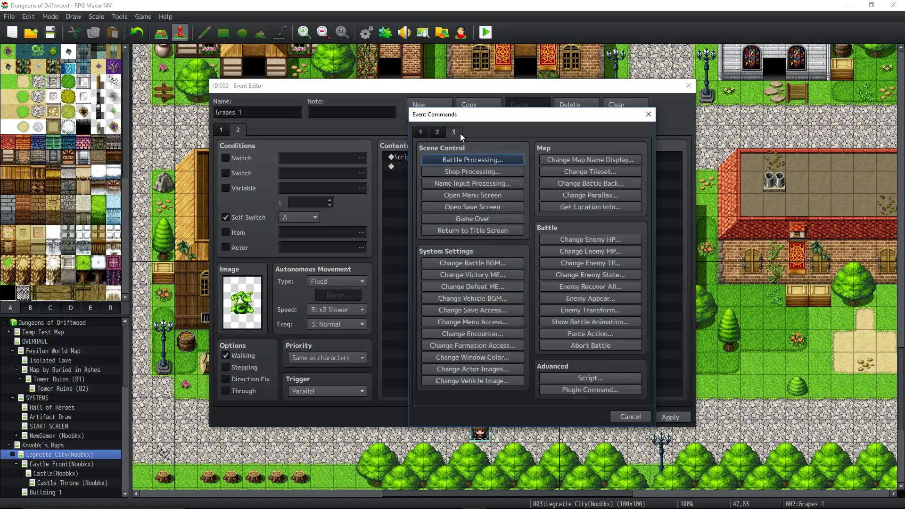
click(618, 415)
right_click(435, 156)
click(452, 170)
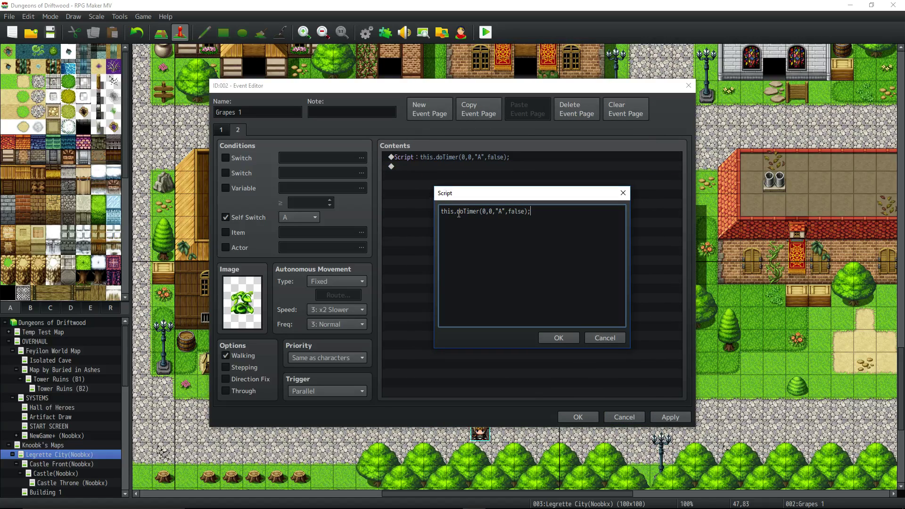
- Review the doTimer arguments, keeping the script as this.doTimer(0,0,"A",false);
drag(464, 212, 477, 210)
click(493, 211)
double_click(483, 212)
right_click(485, 212)
key(Escape)
drag(495, 212, 506, 212)
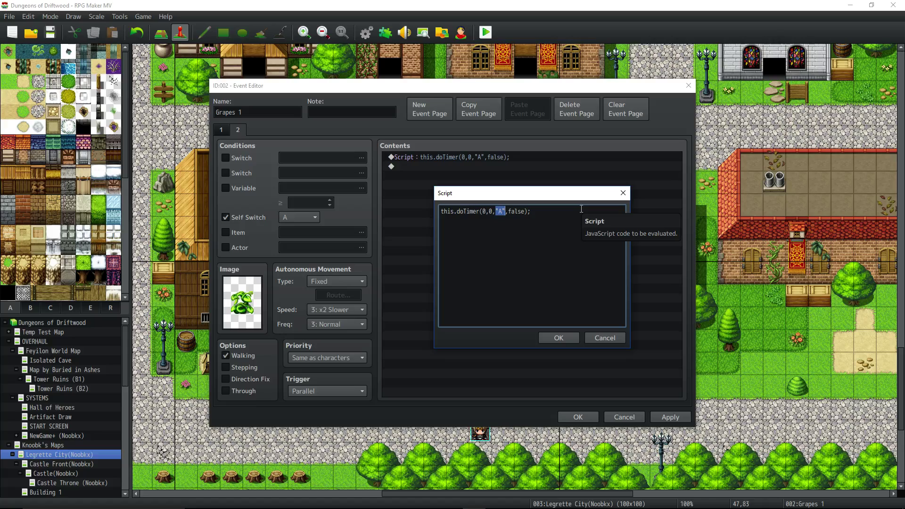
text(1)
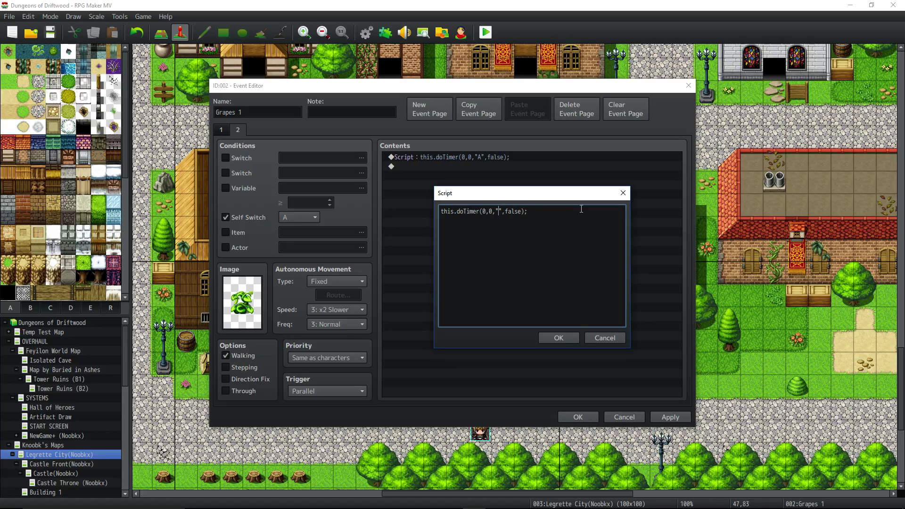
text(A)
drag(495, 211, 526, 211)
click(527, 211)
click(554, 342)
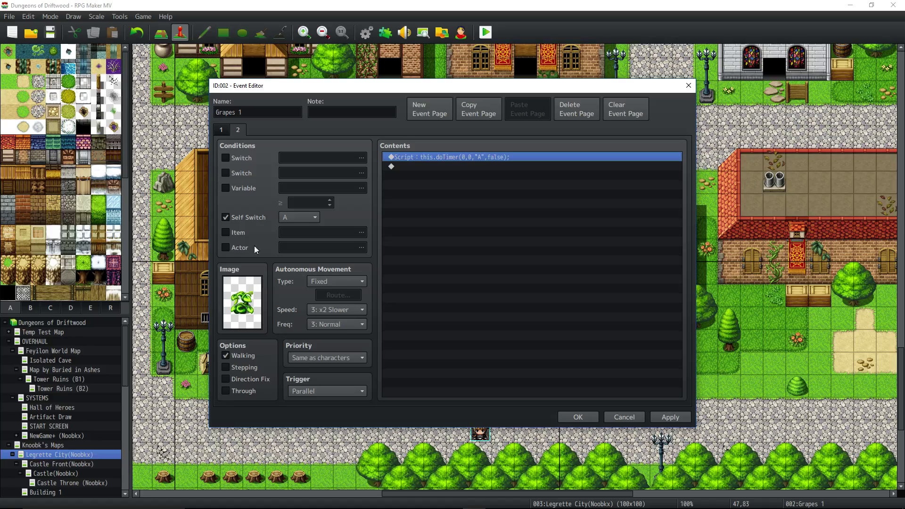
click(220, 131)
click(450, 233)
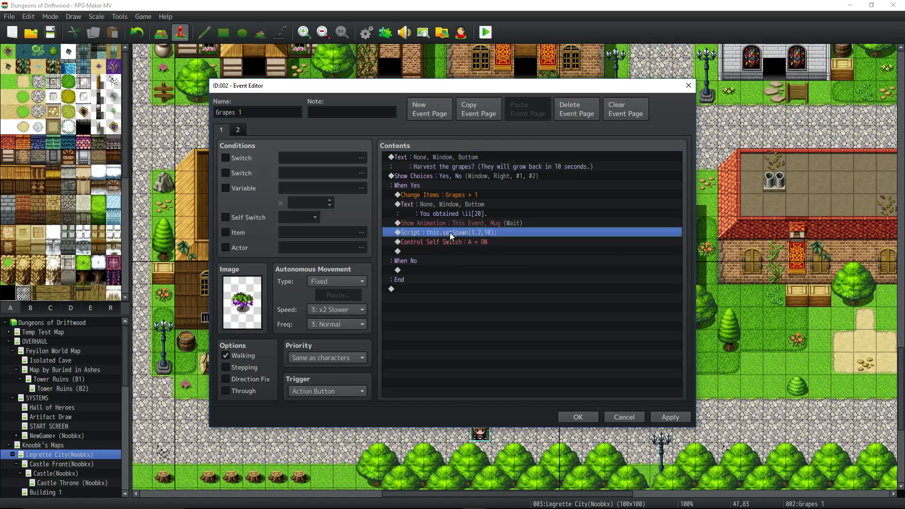
click(459, 242)
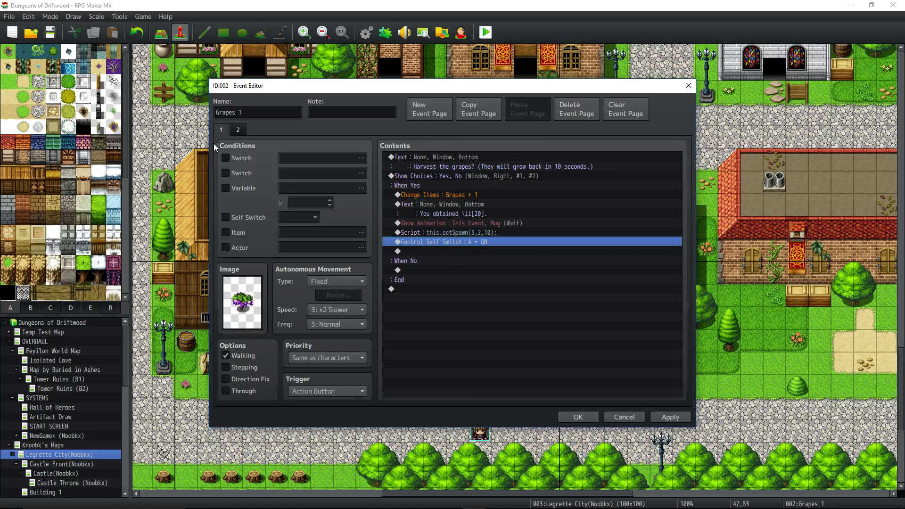
click(237, 129)
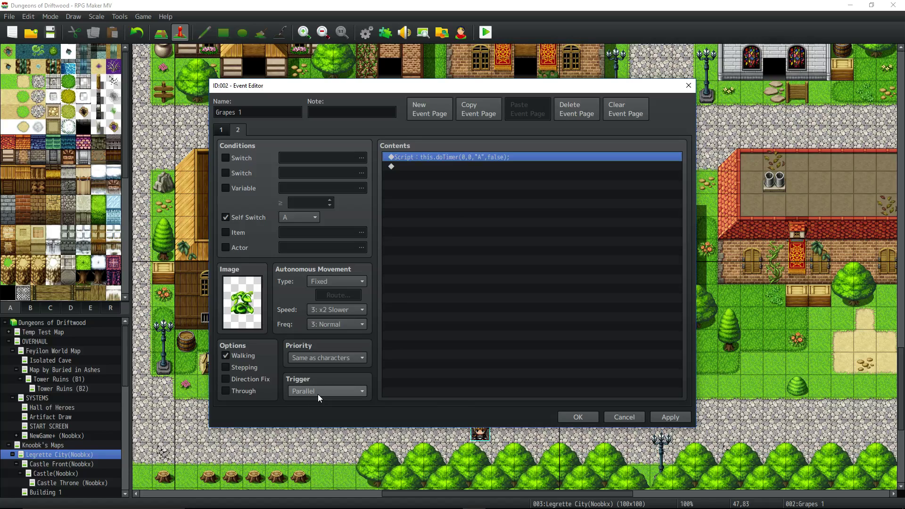
mouse_move(317, 394)
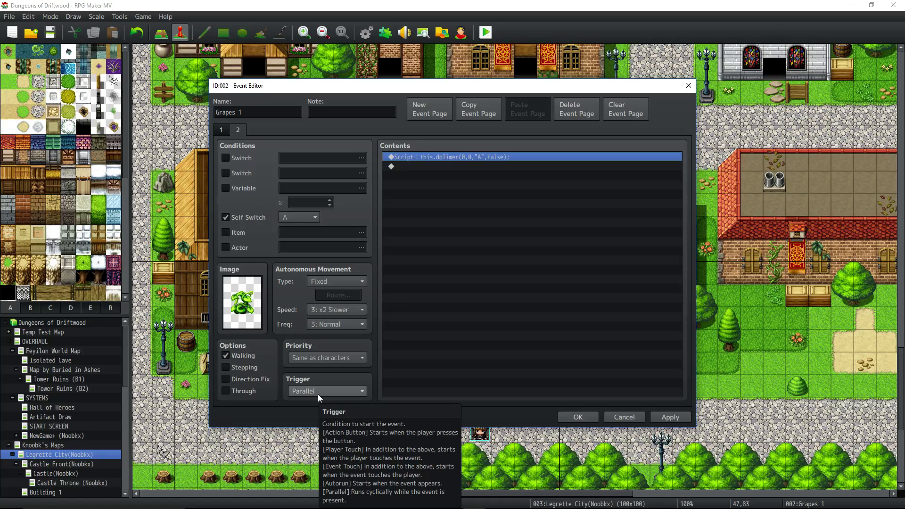
key(Down)
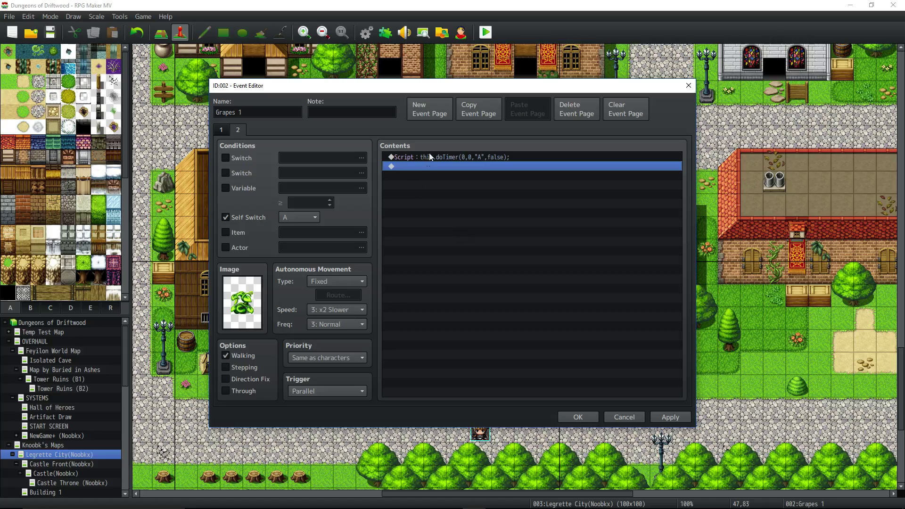
click(429, 157)
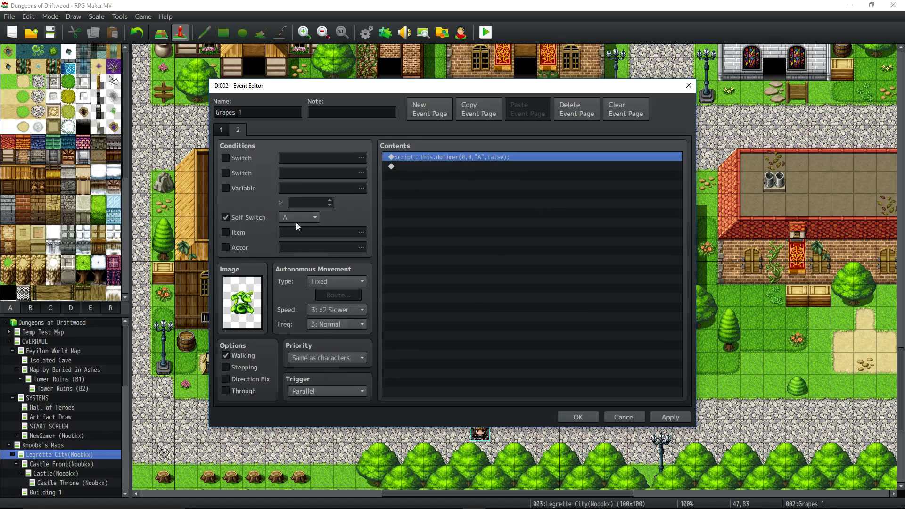
- Review page 1's setSpawn script and page 2, then close the Grapes 1 editor with OK
click(221, 129)
click(443, 232)
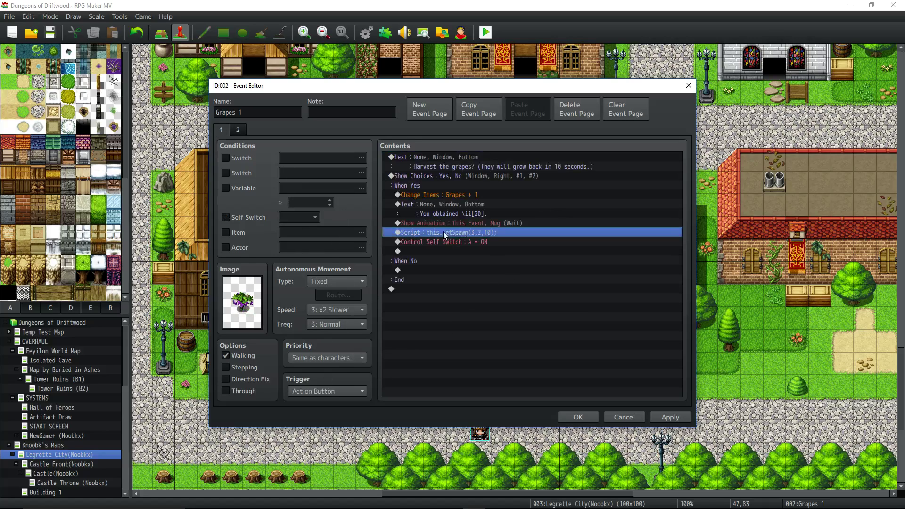
click(244, 129)
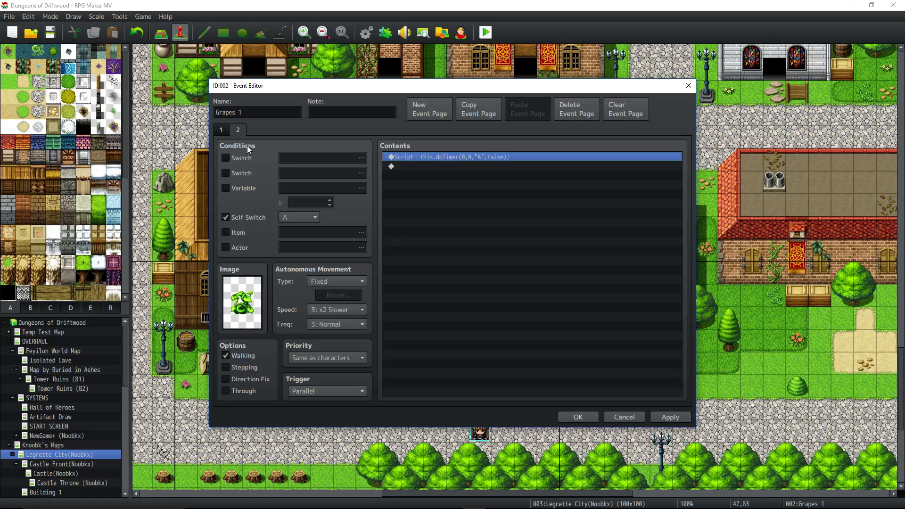
click(219, 130)
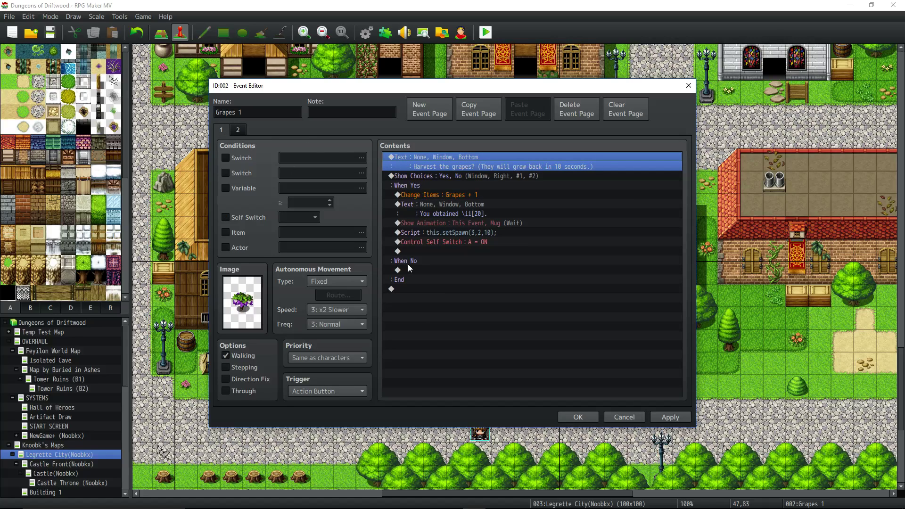
click(572, 416)
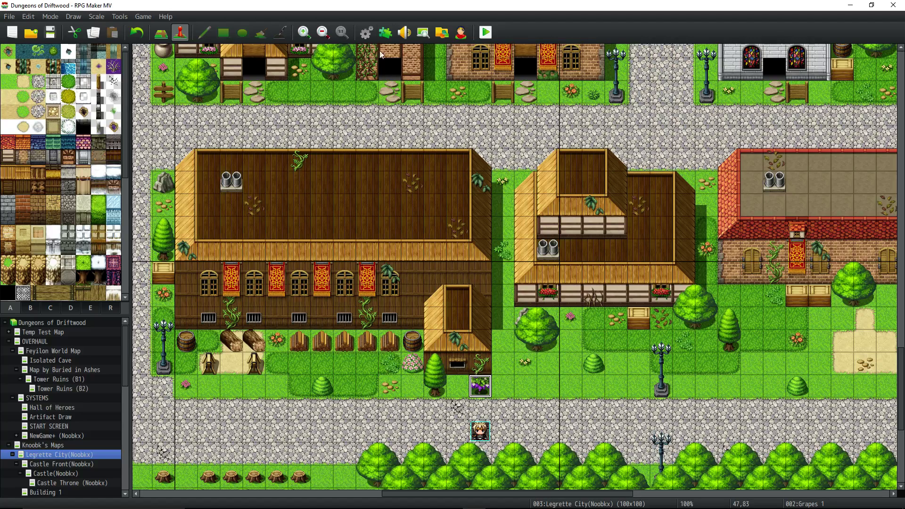
- Open the Plugin Manager and select GALV_EventSpawnTimers at the bottom of the list
click(385, 32)
drag(628, 146, 627, 366)
click(335, 366)
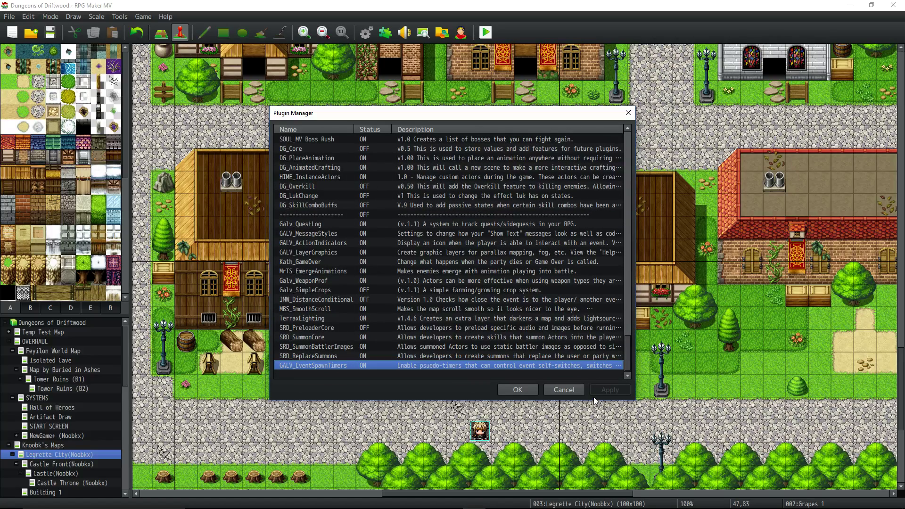